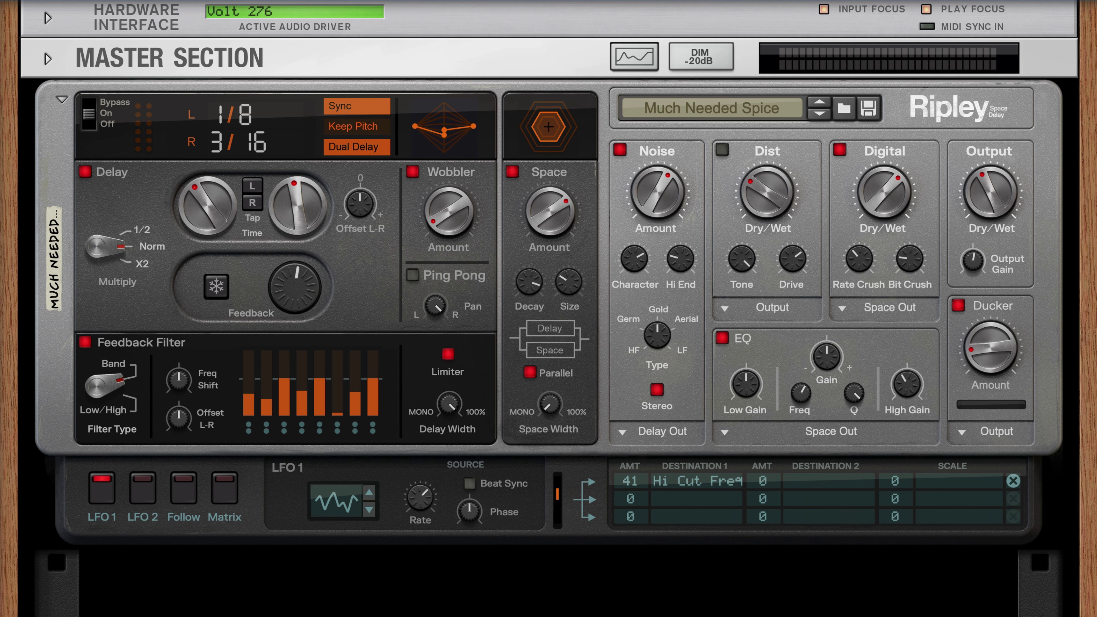
# Step: Toggle Ripley's Delay and Space to series and back to parallel, then place the processing block on Delay Out
pyautogui.click(530, 371)
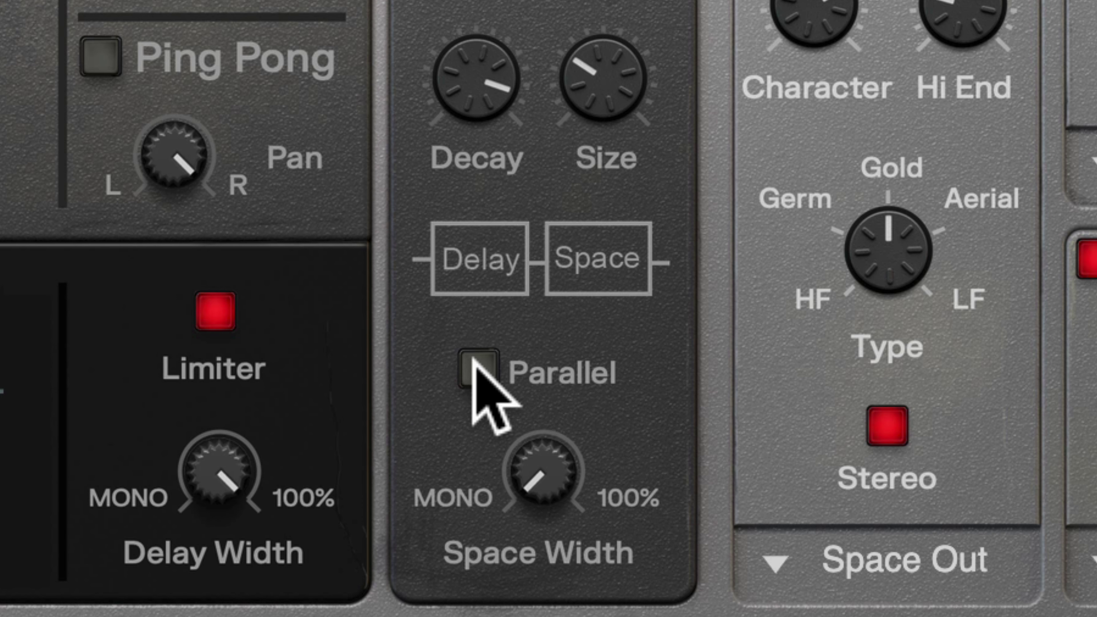
pyautogui.click(476, 366)
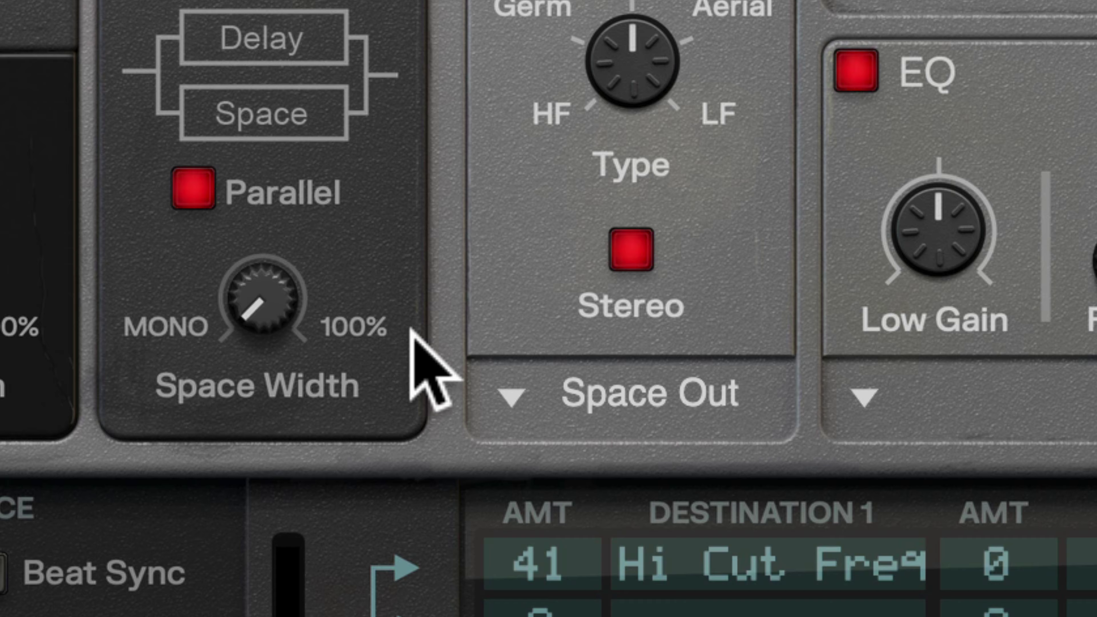
pyautogui.click(918, 562)
pyautogui.click(569, 259)
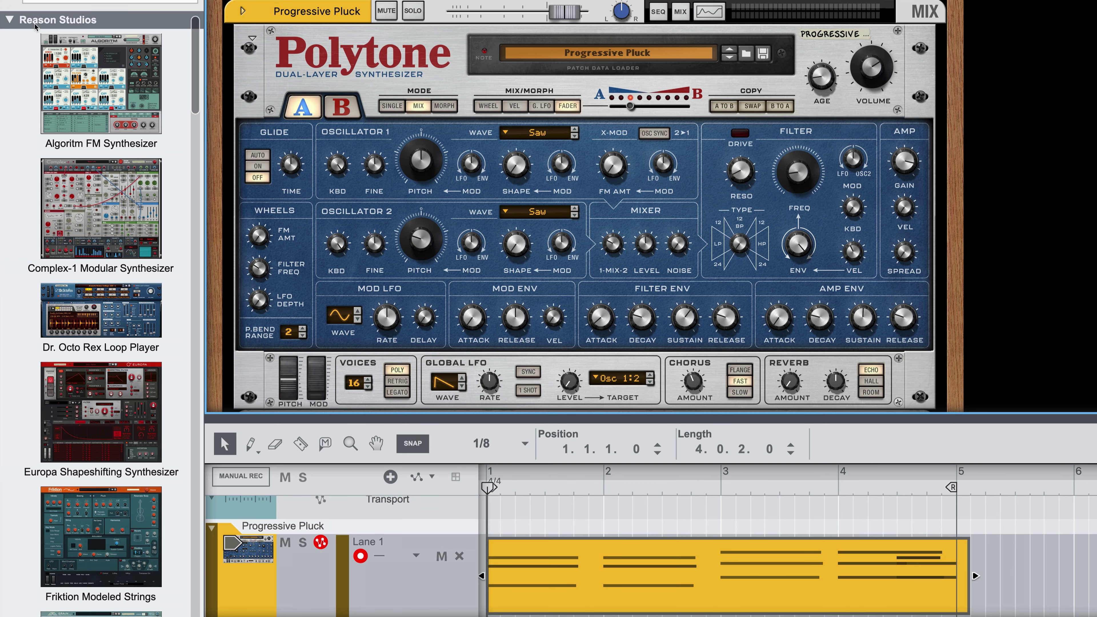
# Step: Drop the Push the Beat loop below Progressive Pluck and play the song from the start
pyautogui.press('space')
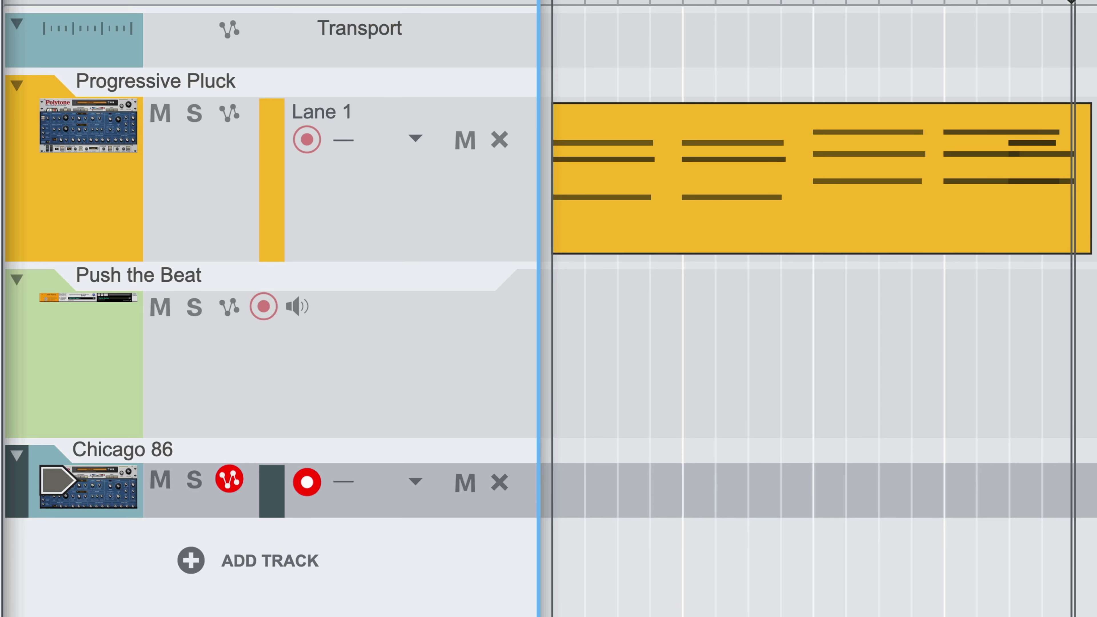
pyautogui.moveTo(1096, 368); pyautogui.dragTo(575, 359)
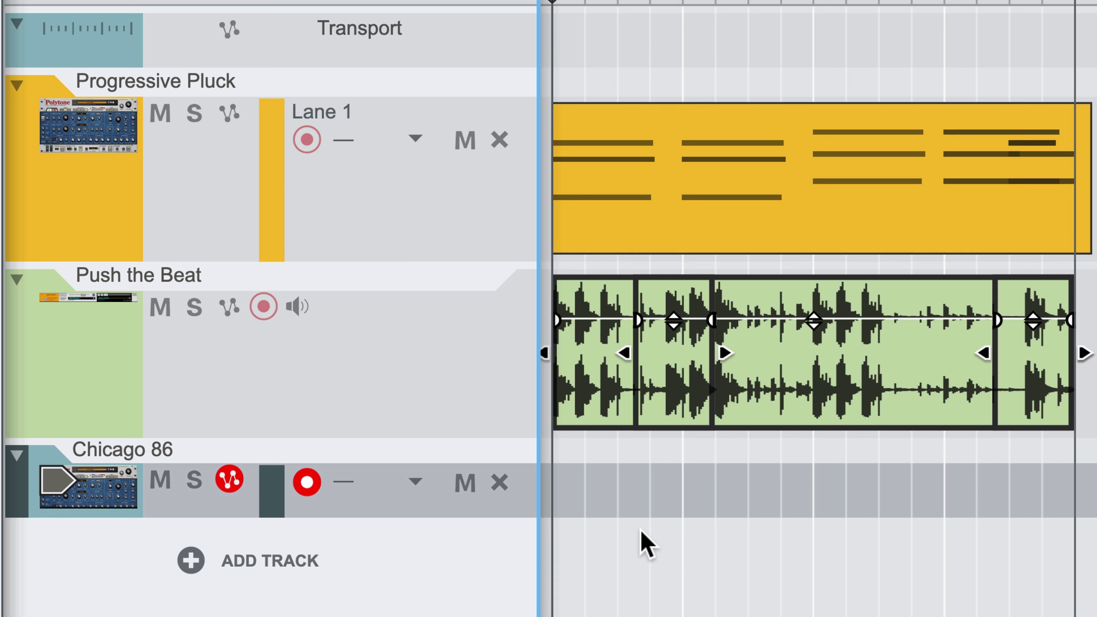
pyautogui.press('space')
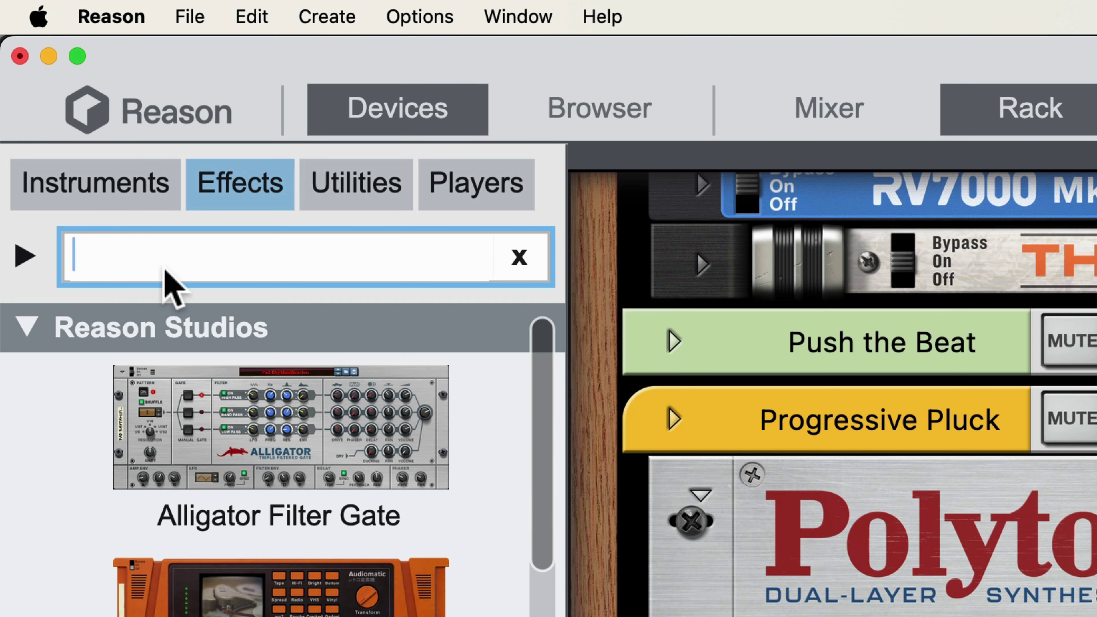
# Step: Find Ripley Space Delay with 'rip', add it under the Polytone, and reset it to Init Patch
pyautogui.write('rip')
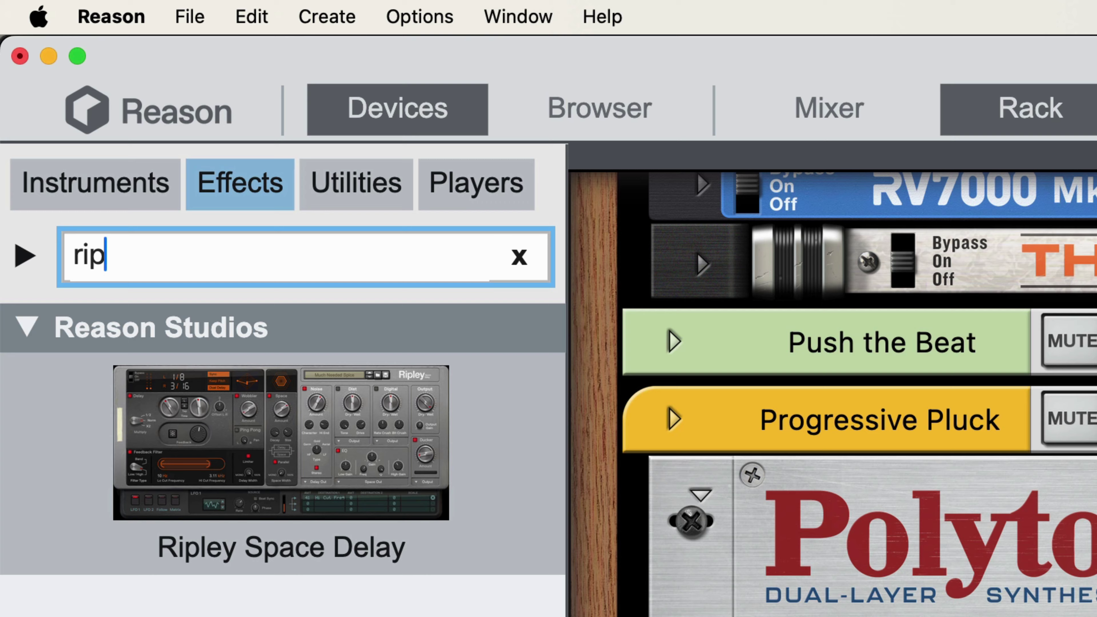
pyautogui.moveTo(238, 449); pyautogui.dragTo(286, 385)
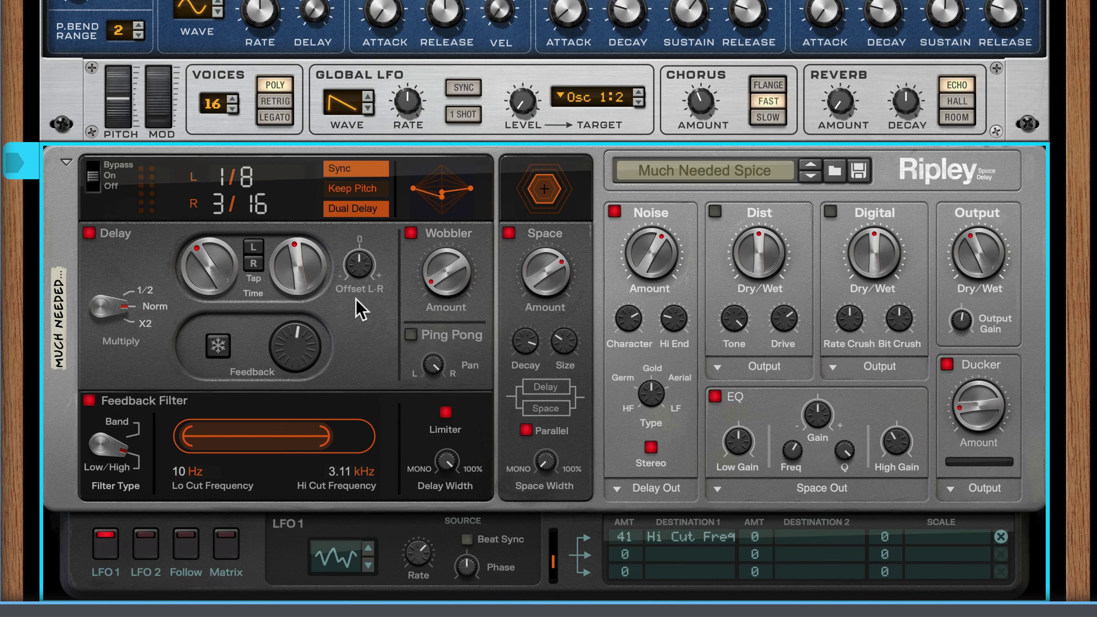
pyautogui.rightClick(359, 306)
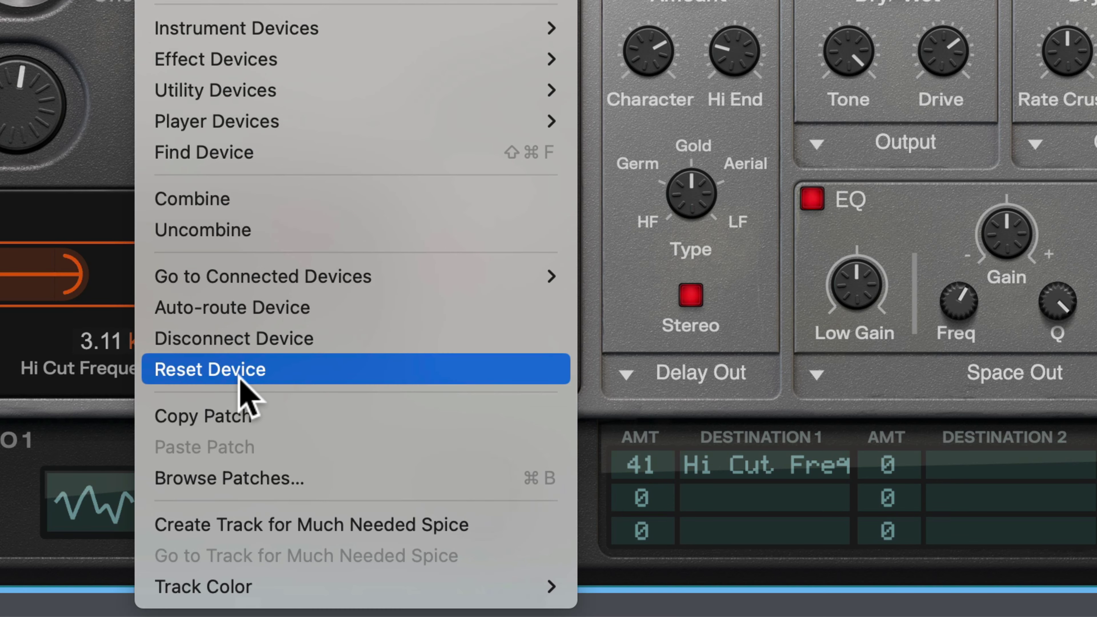
pyautogui.press('Escape')
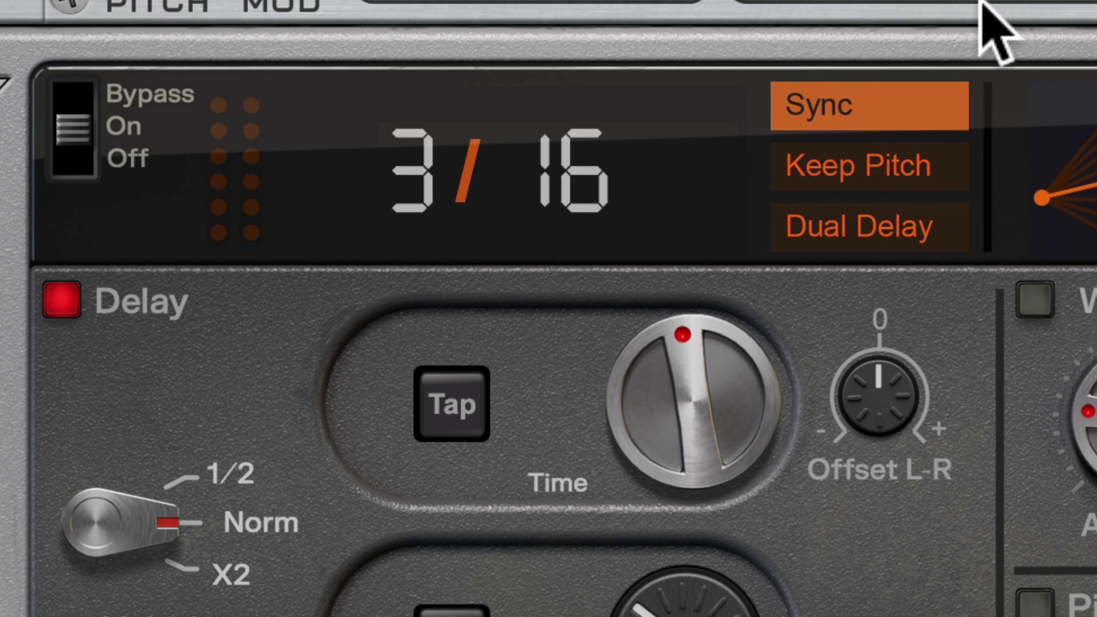
pyautogui.click(831, 111)
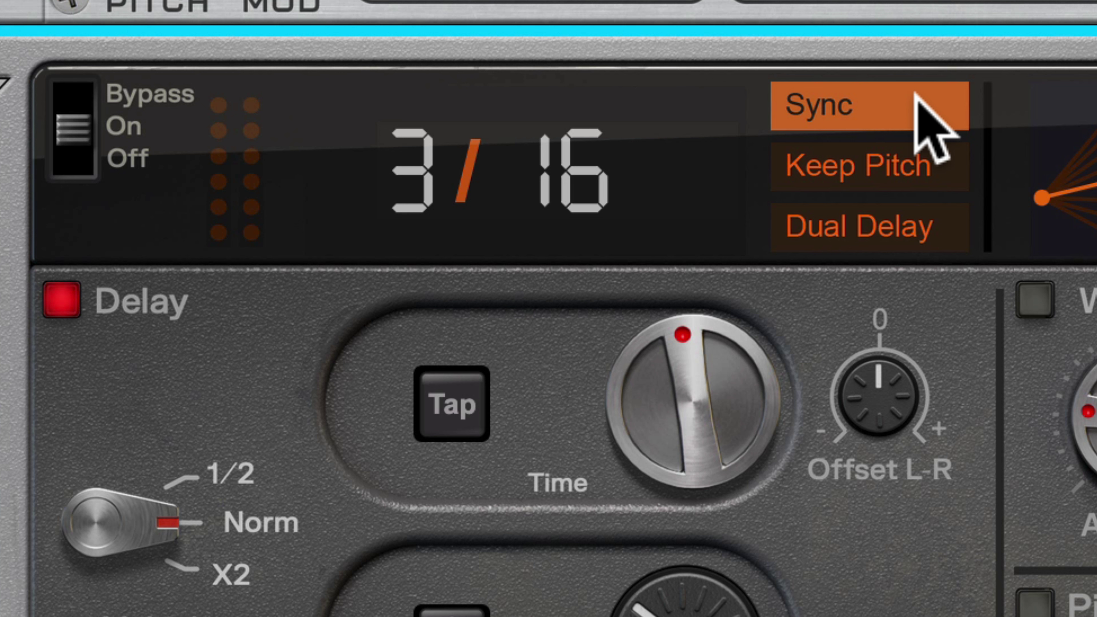
# Step: Switch Ripley to Dual Delay and set the left time to 1/16, keeping the right at 3/16
pyautogui.click(845, 234)
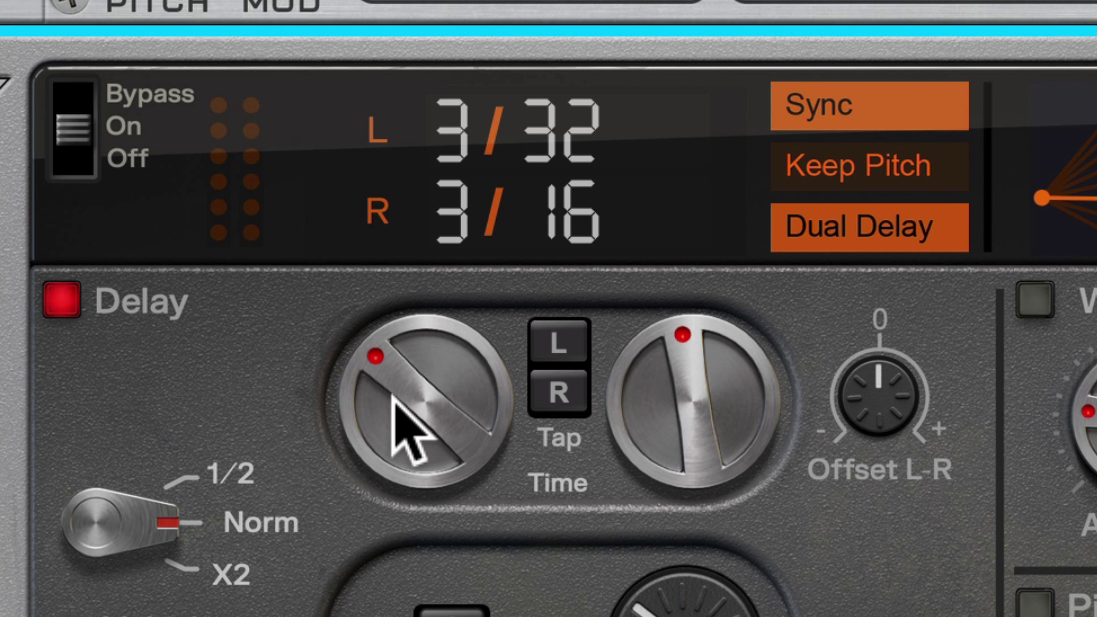
pyautogui.moveTo(391, 396); pyautogui.dragTo(394, 423)
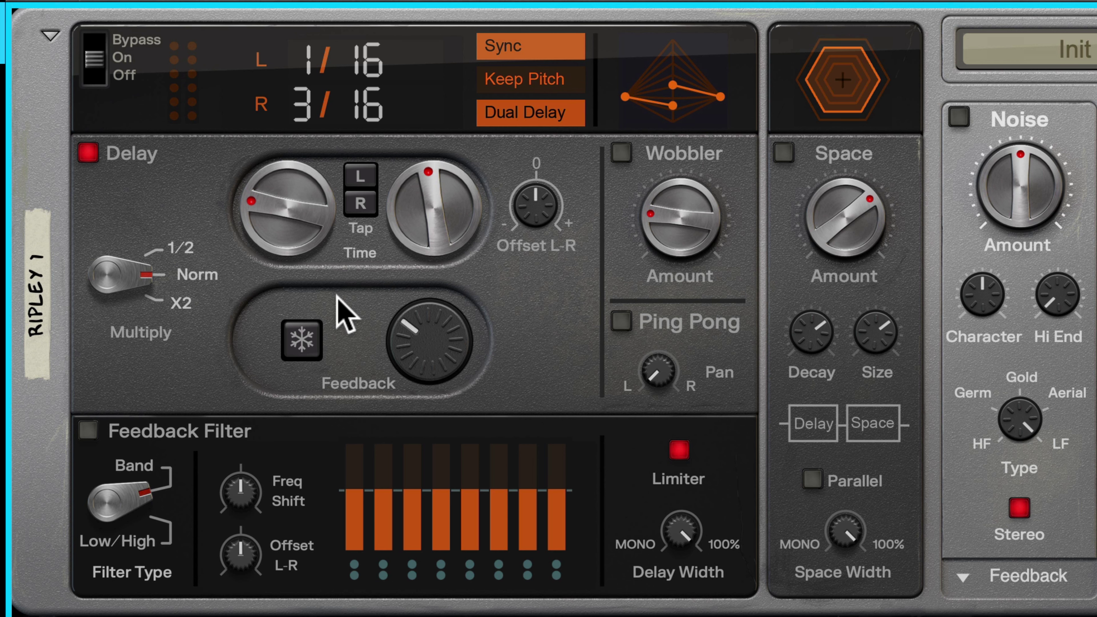
# Step: Raise Ripley's Feedback knob to about one o'clock
pyautogui.moveTo(421, 368); pyautogui.dragTo(405, 328)
pyautogui.scroll(3, 405, 329)
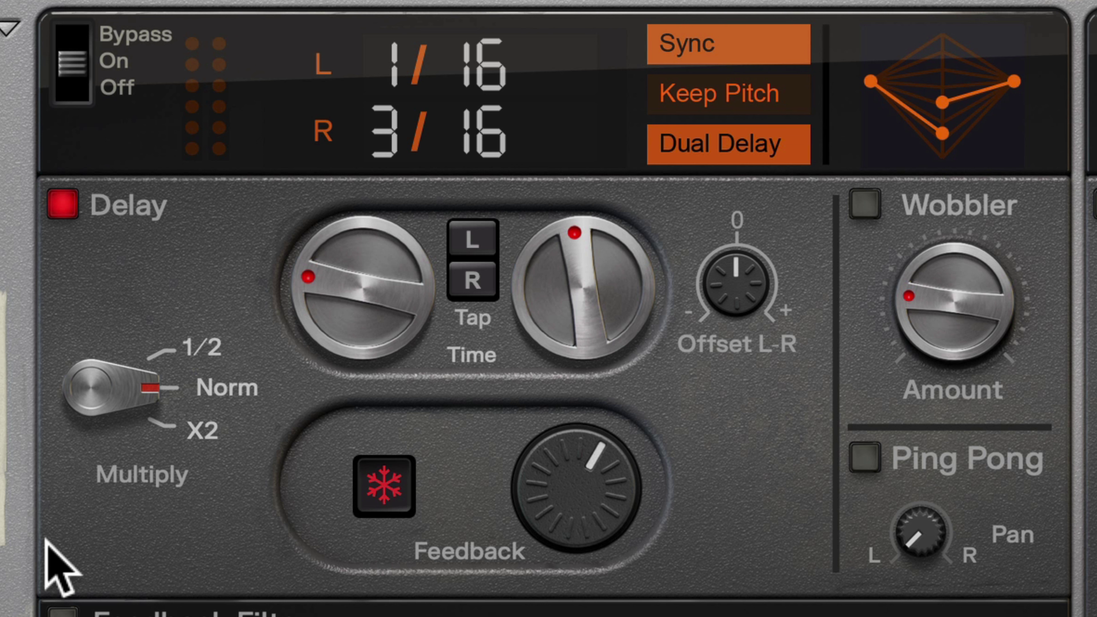
# Step: Play the song while toggling the snowflake Freeze on and off repeatedly, ending with Freeze off
pyautogui.click(377, 501)
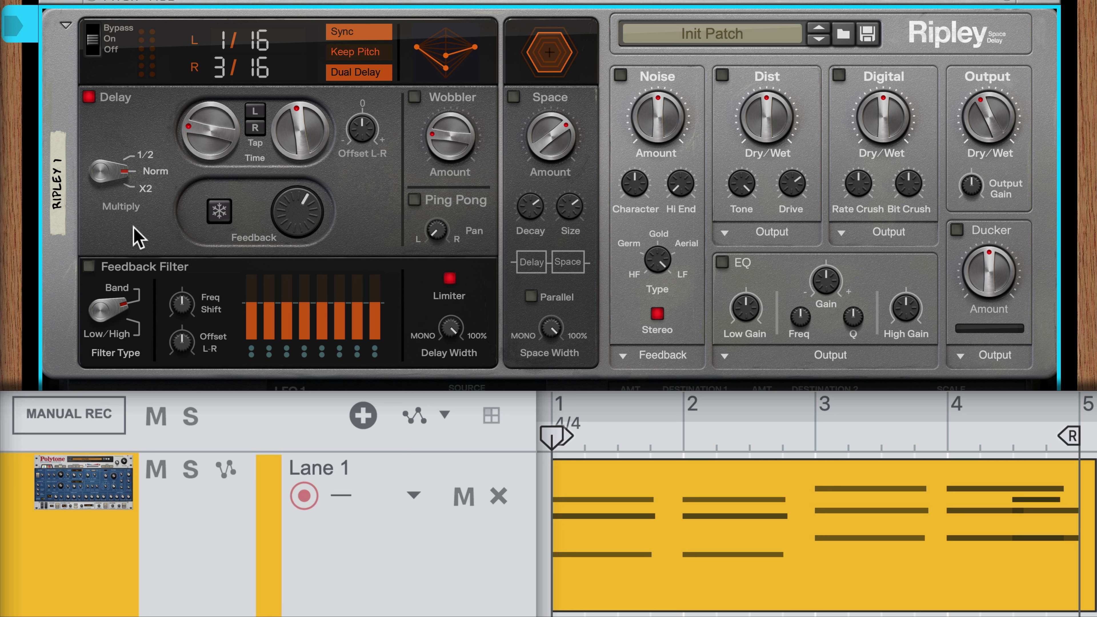
pyautogui.press('space')
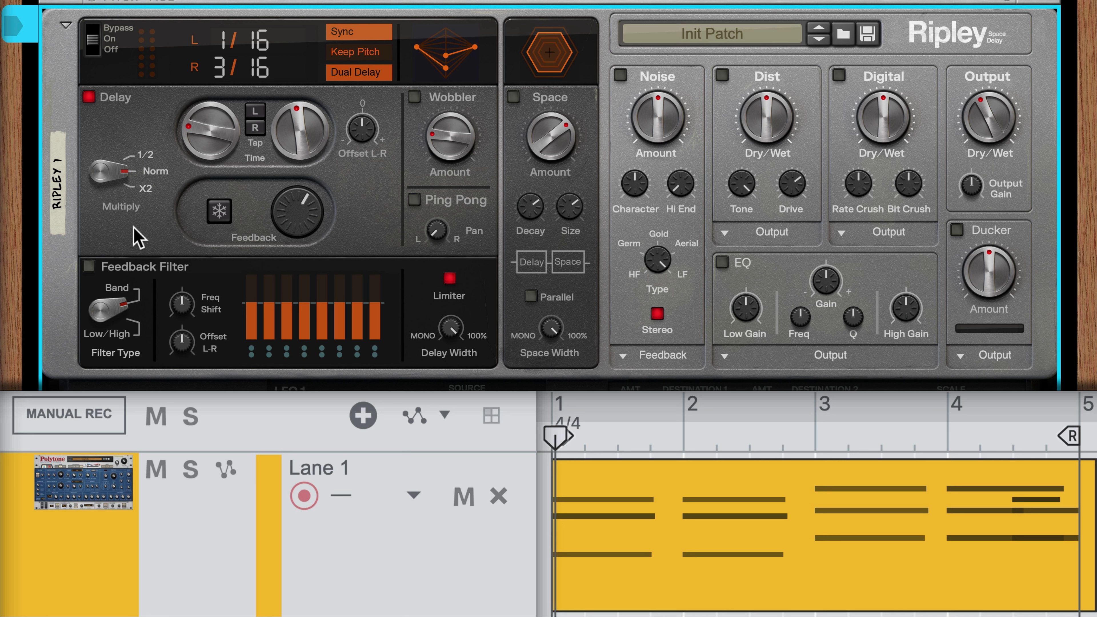
pyautogui.click(218, 213)
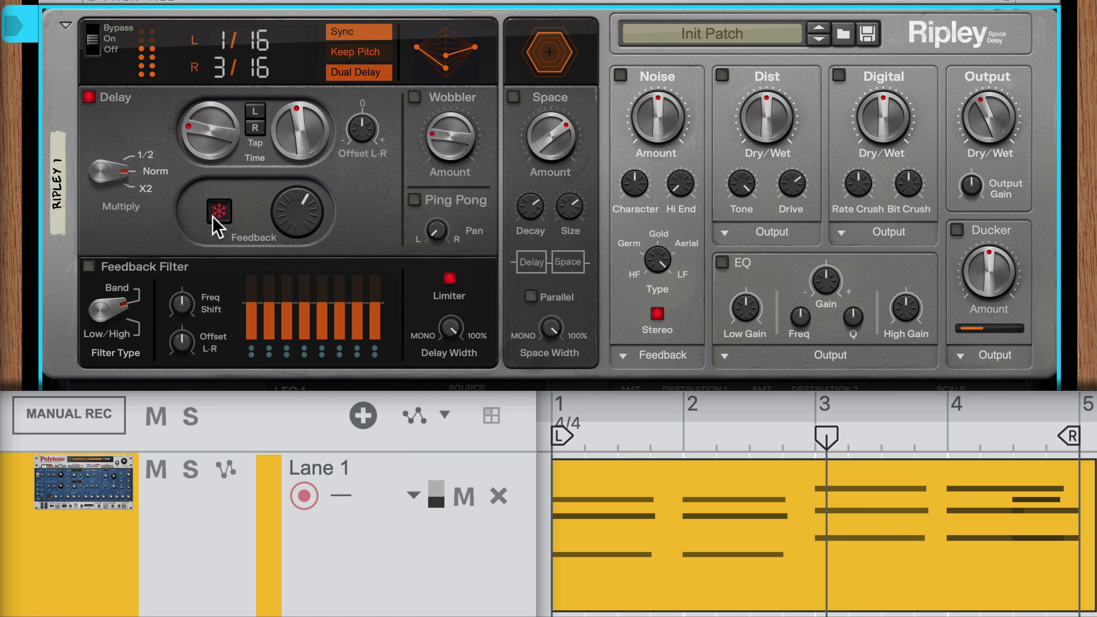
pyautogui.click(213, 217)
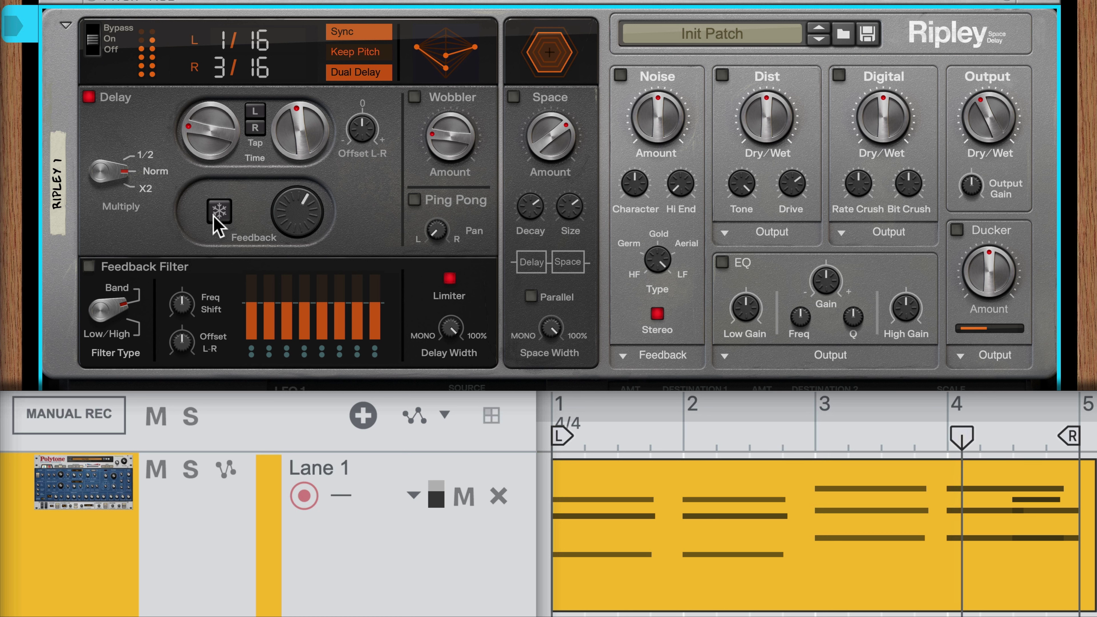
pyautogui.click(218, 211)
pyautogui.click(219, 211)
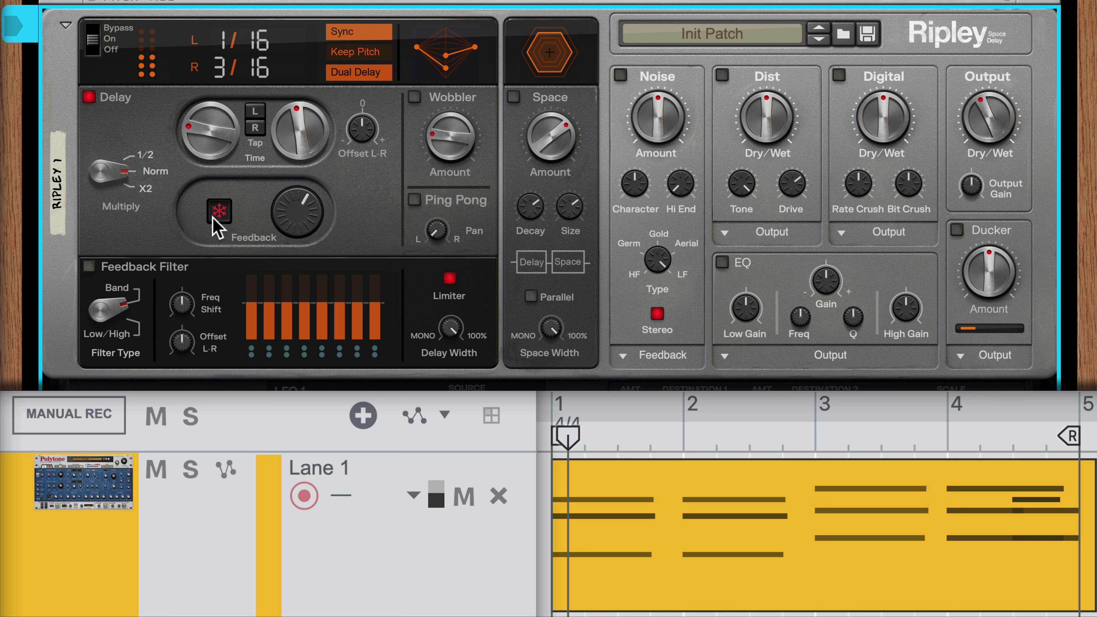
pyautogui.click(218, 212)
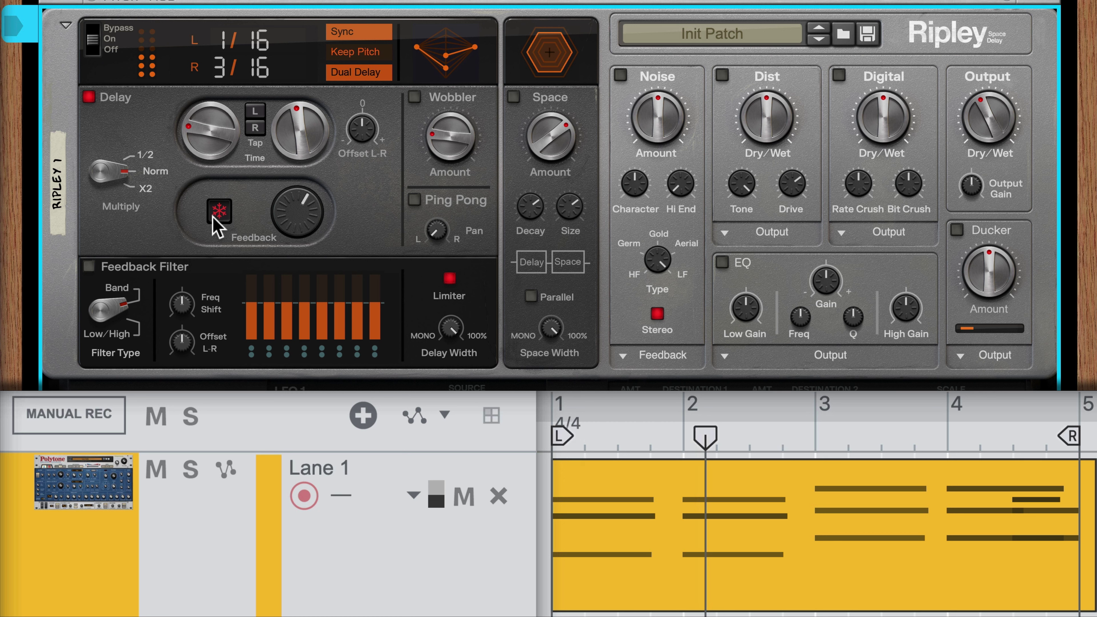
pyautogui.click(214, 216)
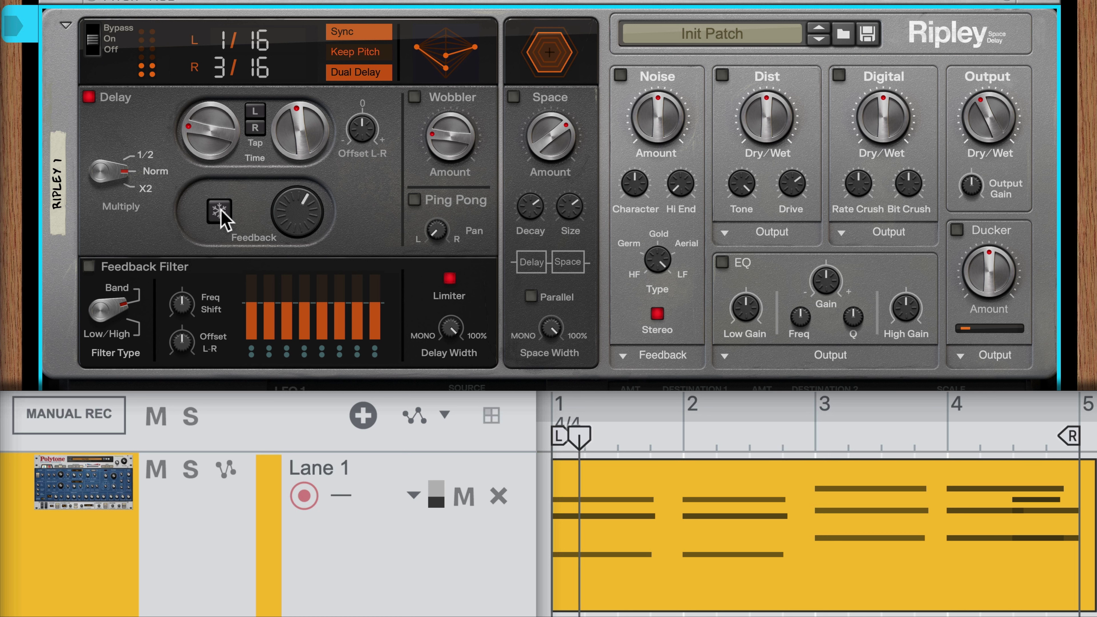
pyautogui.click(220, 215)
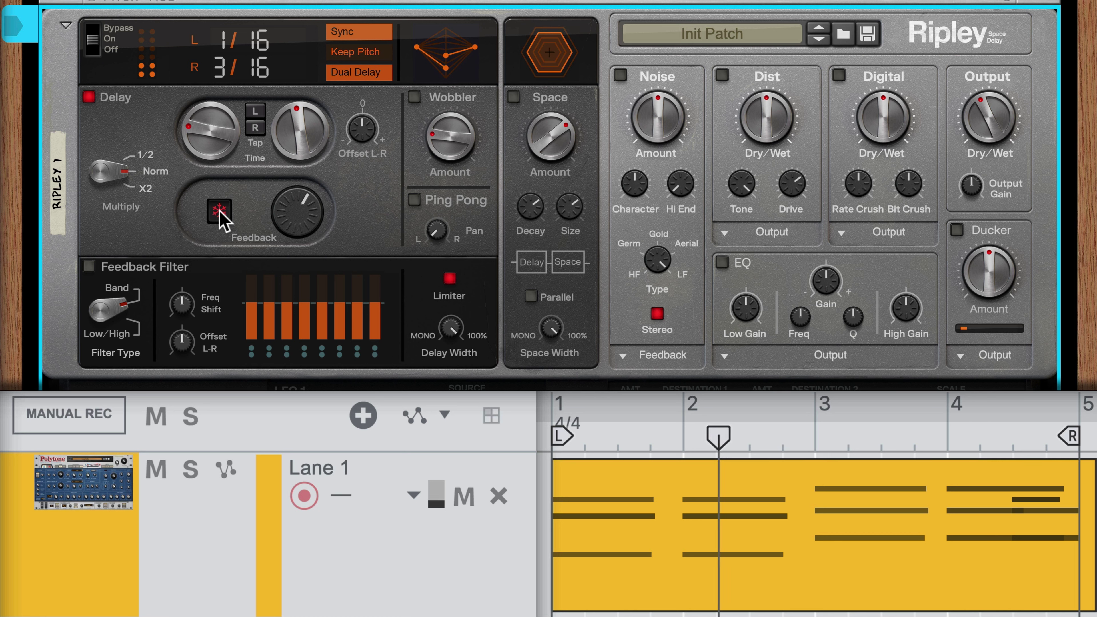
pyautogui.click(219, 212)
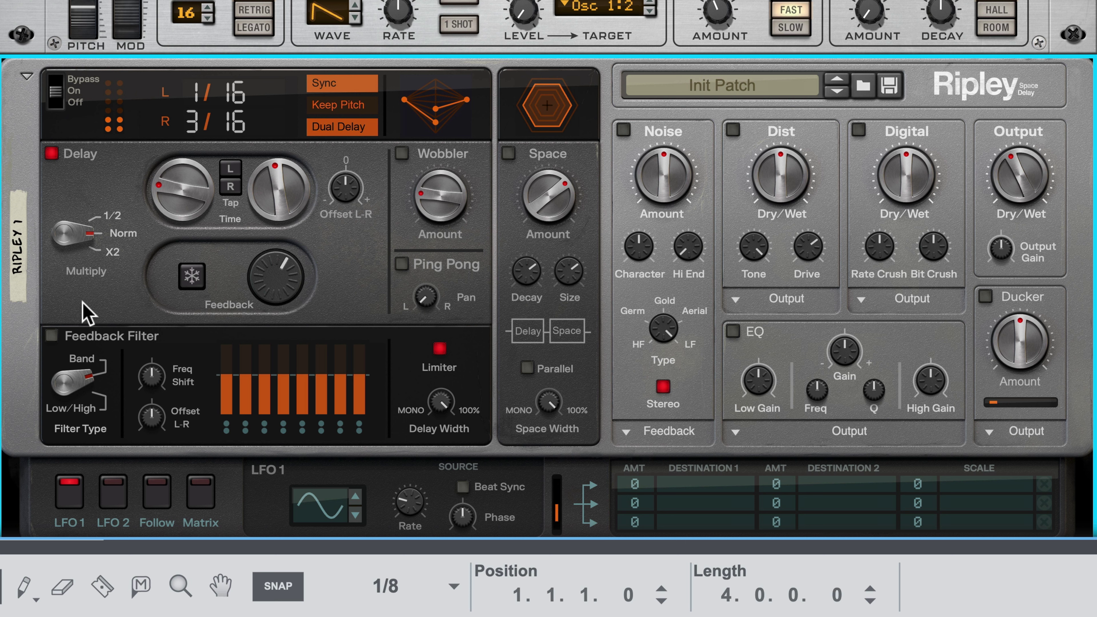
pyautogui.click(189, 278)
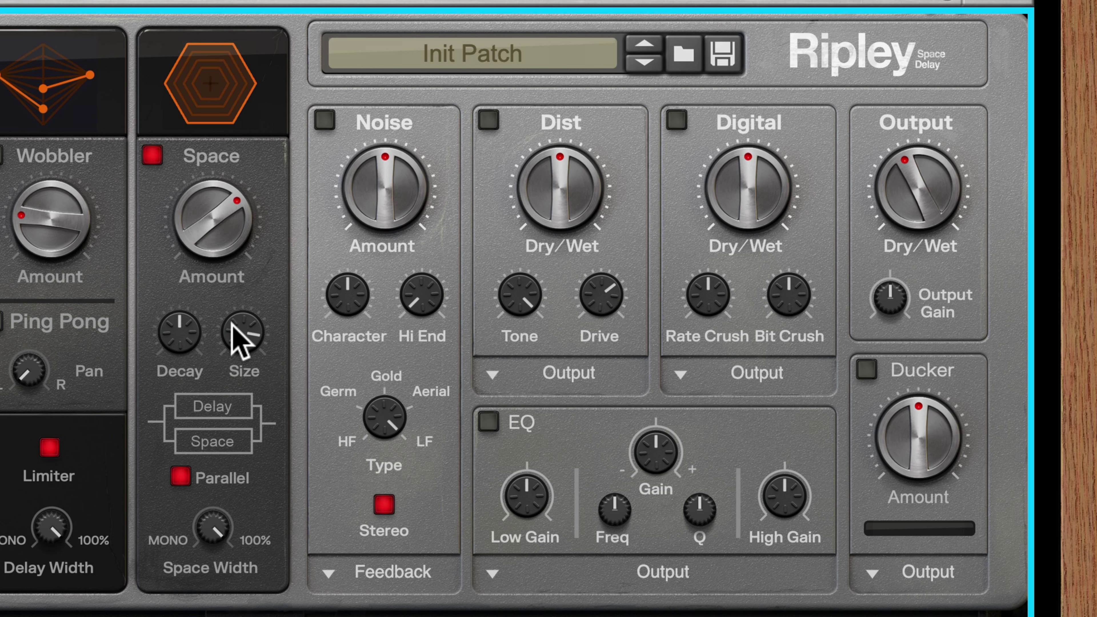
# Step: Enable Ripley's Noise stage and turn its Amount knob down slightly
pyautogui.click(325, 121)
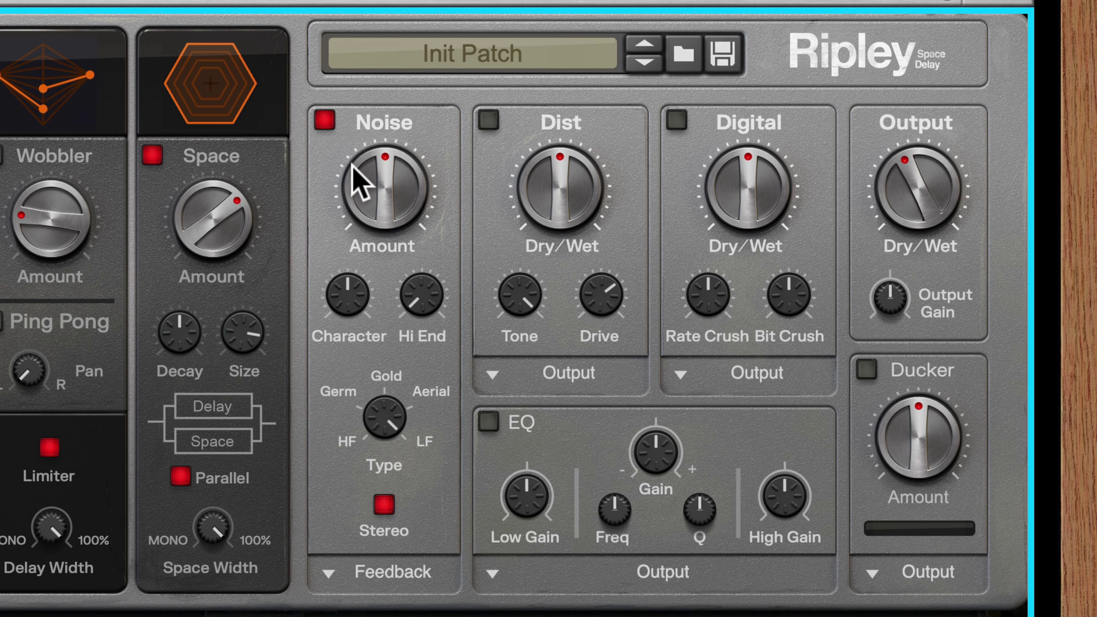
pyautogui.moveTo(359, 181); pyautogui.dragTo(375, 220)
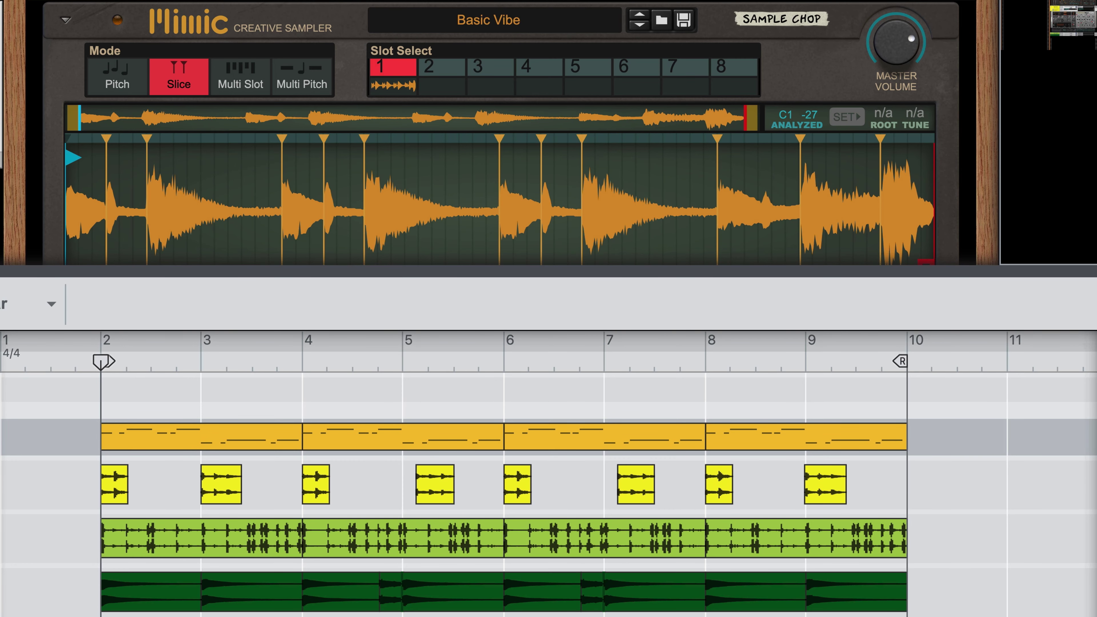
# Step: Start playback to hear the Ripley delay on the Plink Plonk track
pyautogui.press('space')
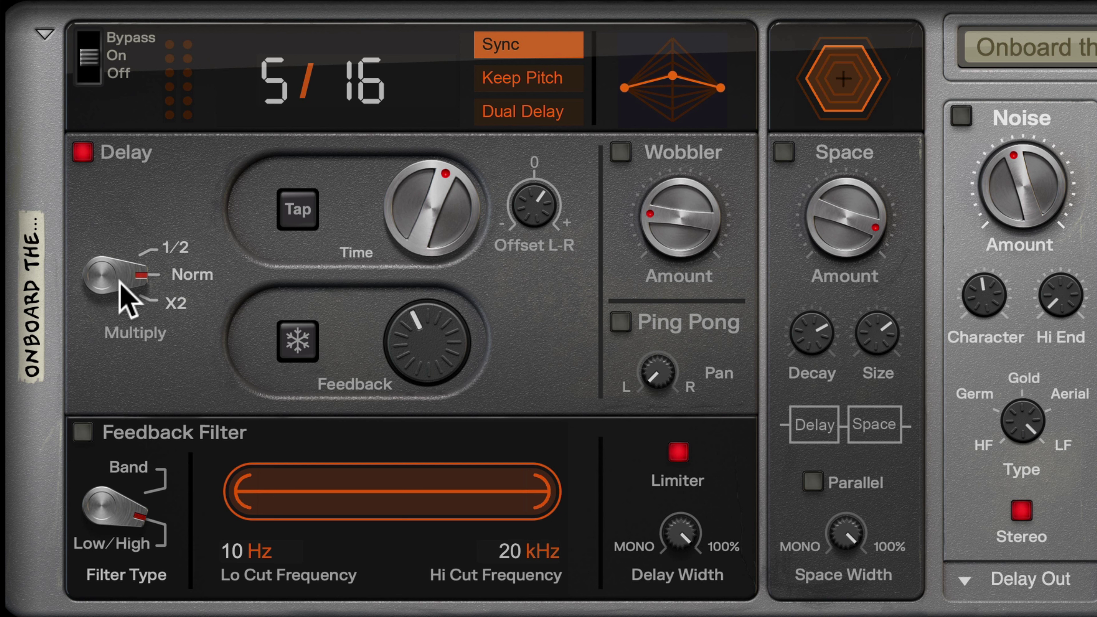
# Step: Cycle the delay Multiply switch through X2, Norm and 1/2, finishing on 1/2
pyautogui.moveTo(119, 280); pyautogui.dragTo(122, 298)
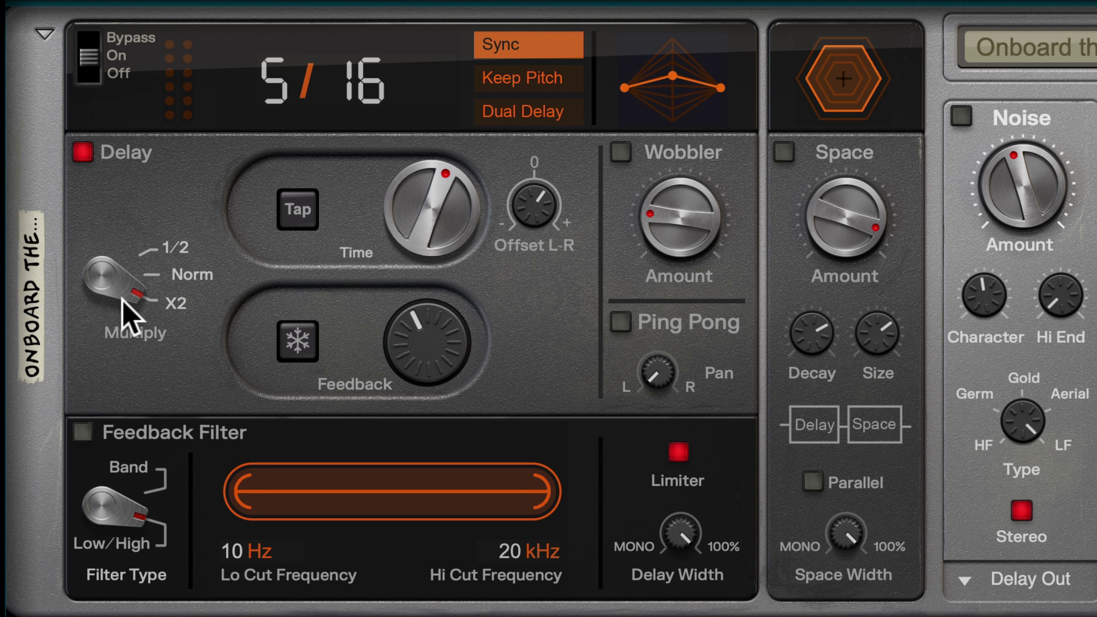
pyautogui.moveTo(122, 299); pyautogui.dragTo(125, 281)
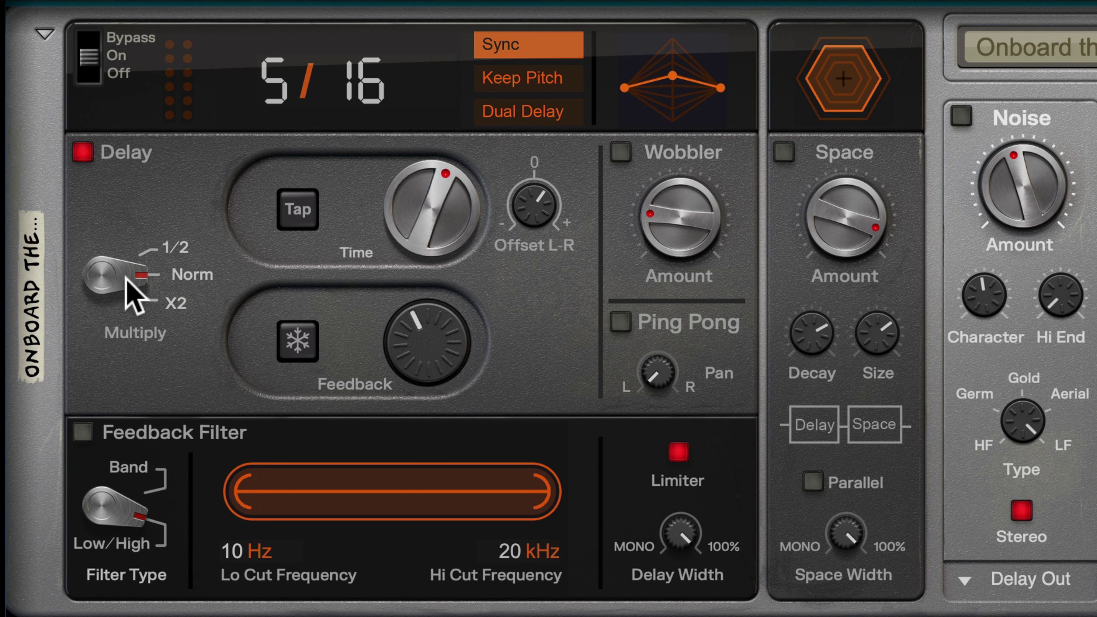
pyautogui.moveTo(126, 277); pyautogui.dragTo(114, 266)
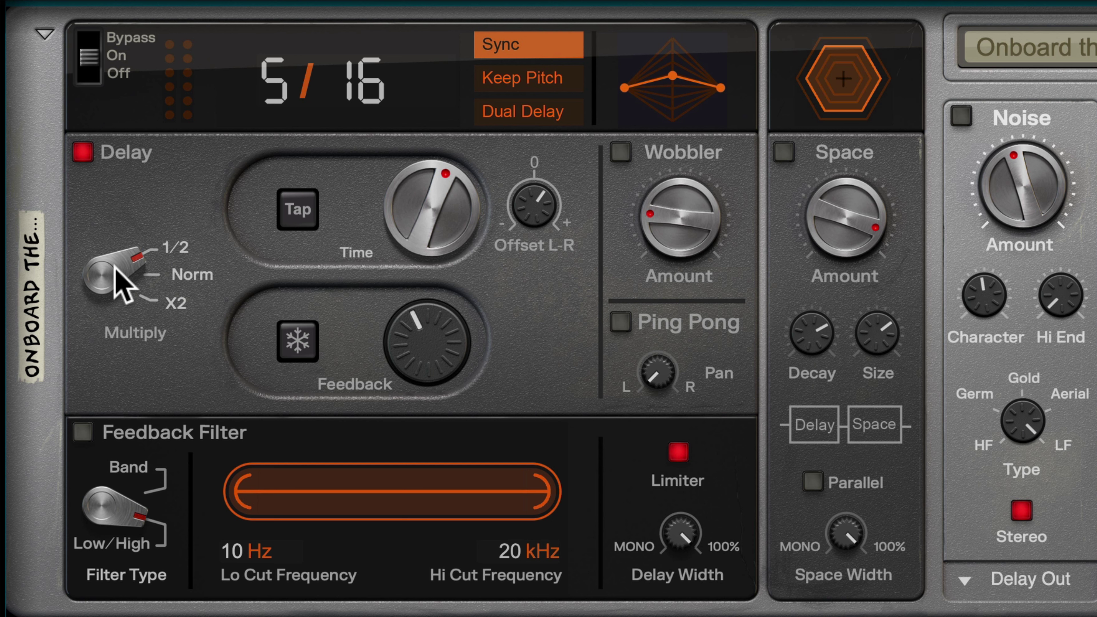
pyautogui.moveTo(114, 266); pyautogui.dragTo(113, 316)
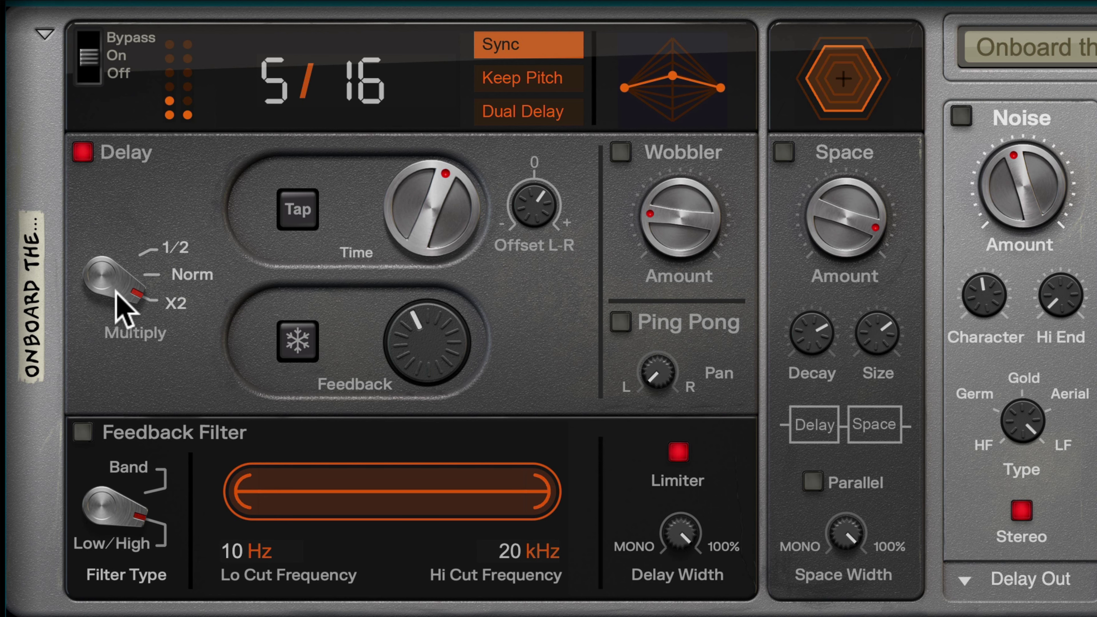
pyautogui.moveTo(114, 288); pyautogui.dragTo(113, 241)
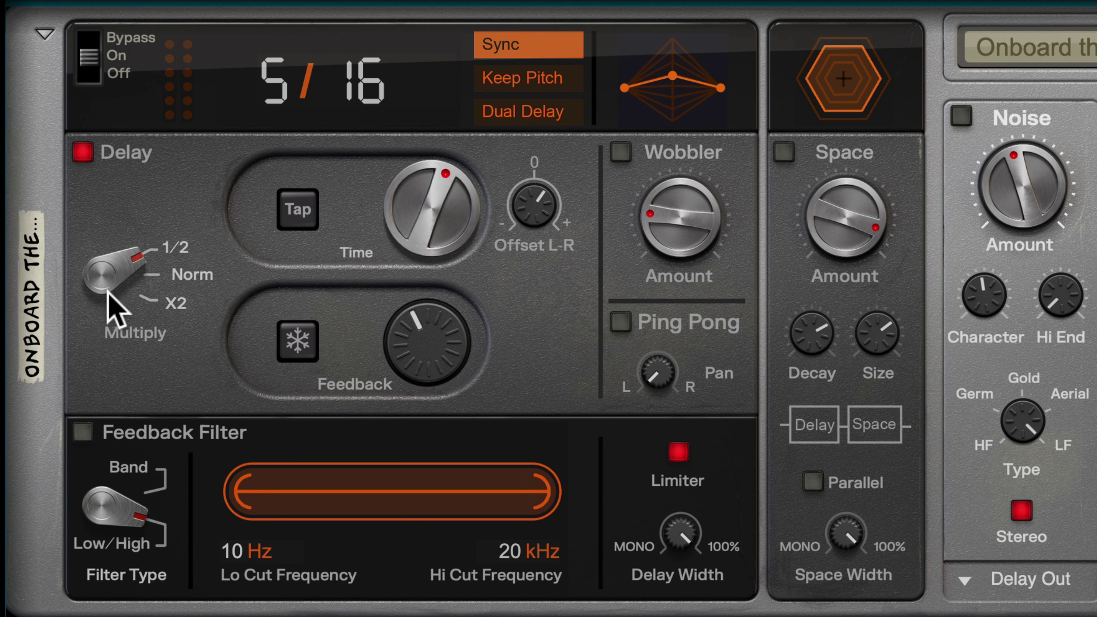
# Step: Open Edit Automation for Multiply and draw two step points in its automation lane
pyautogui.rightClick(120, 268)
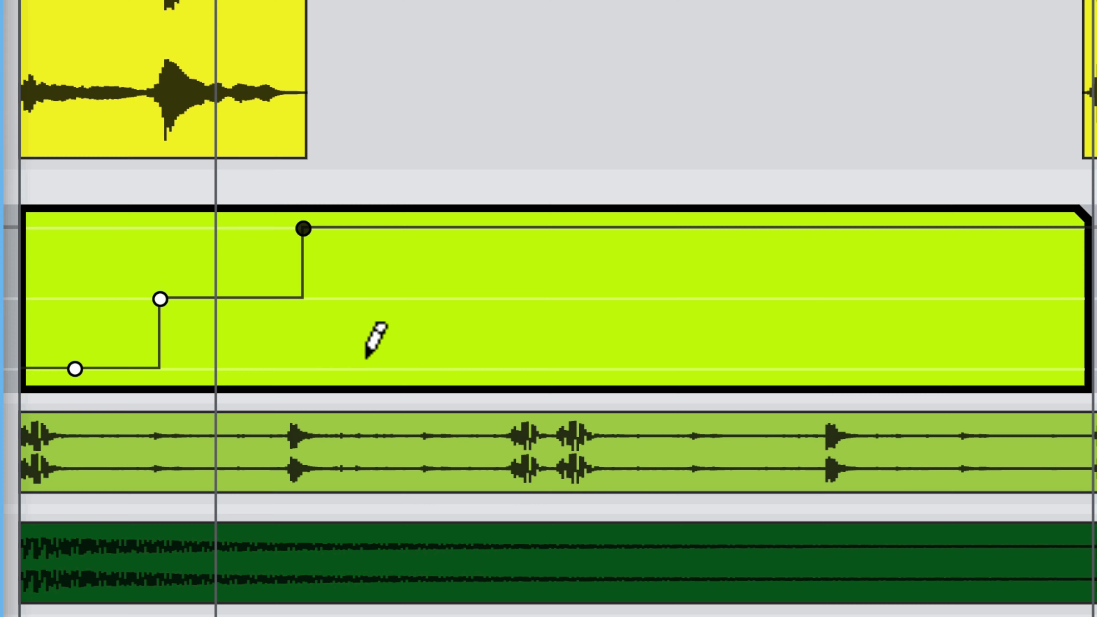
pyautogui.click(429, 369)
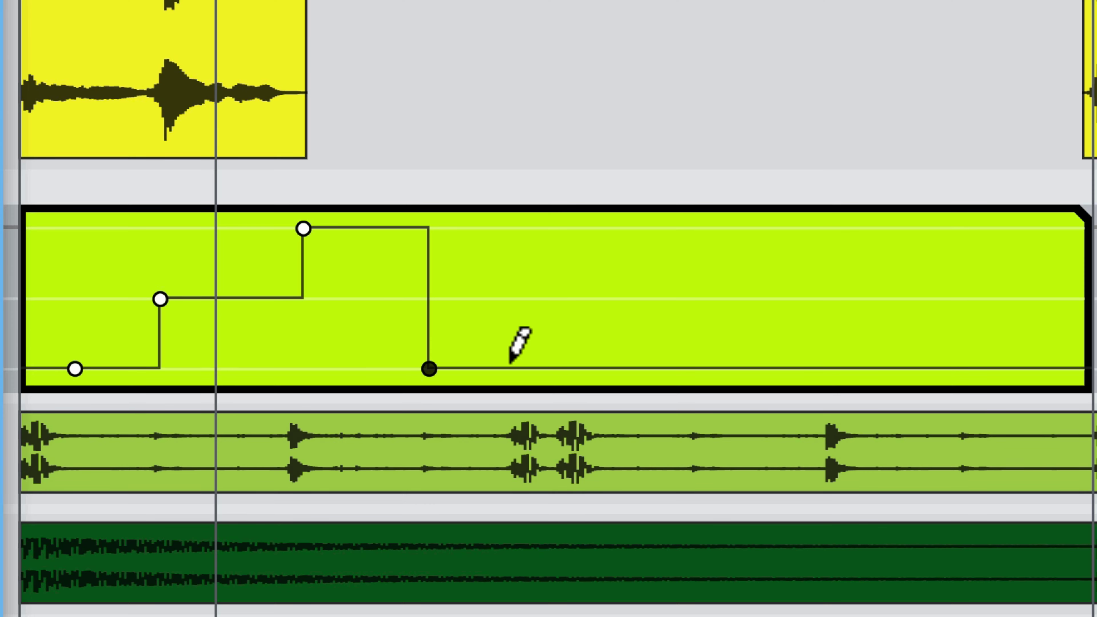
pyautogui.click(618, 228)
pyautogui.click(674, 299)
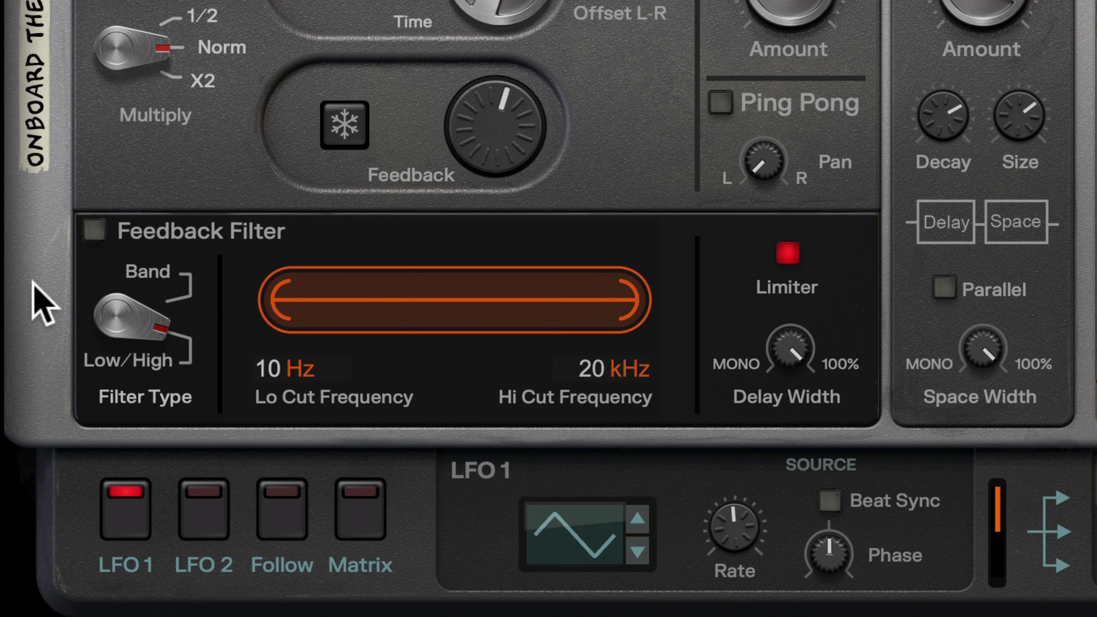
# Step: Enable the feedback filter and narrow it to a 51 Hz low cut and 461 Hz high cut
pyautogui.click(95, 231)
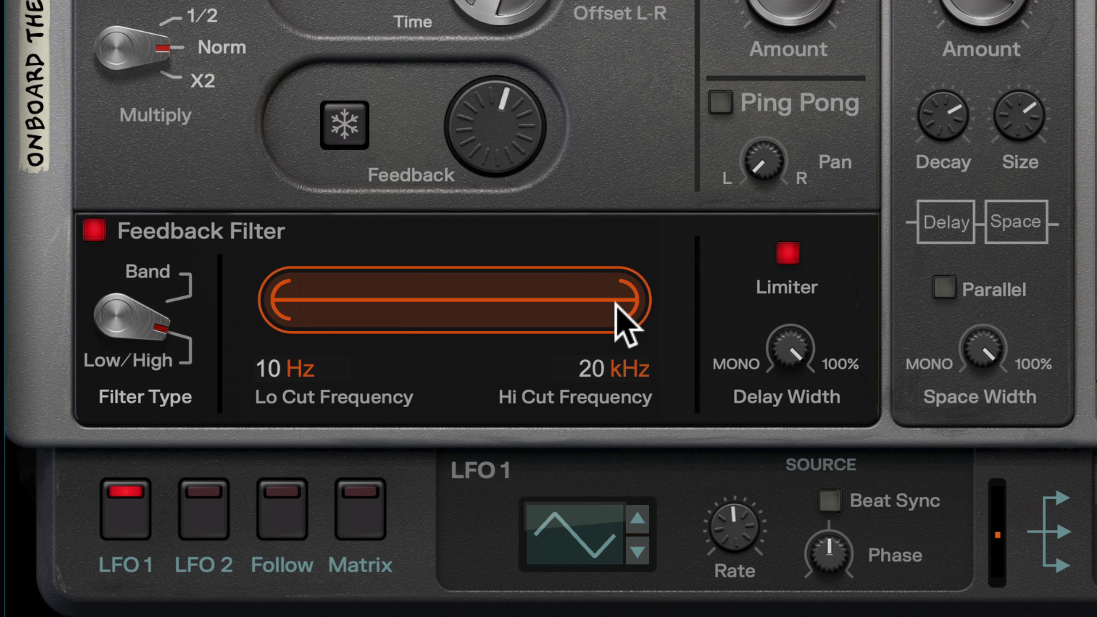
pyautogui.moveTo(615, 303); pyautogui.dragTo(473, 336)
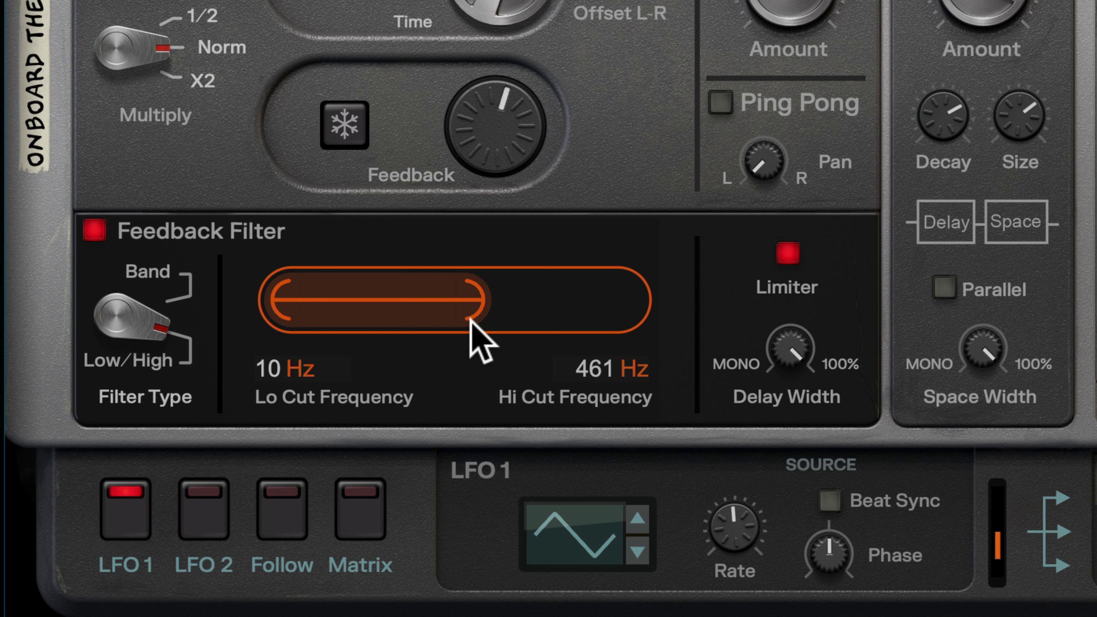
pyautogui.moveTo(289, 326); pyautogui.dragTo(328, 314)
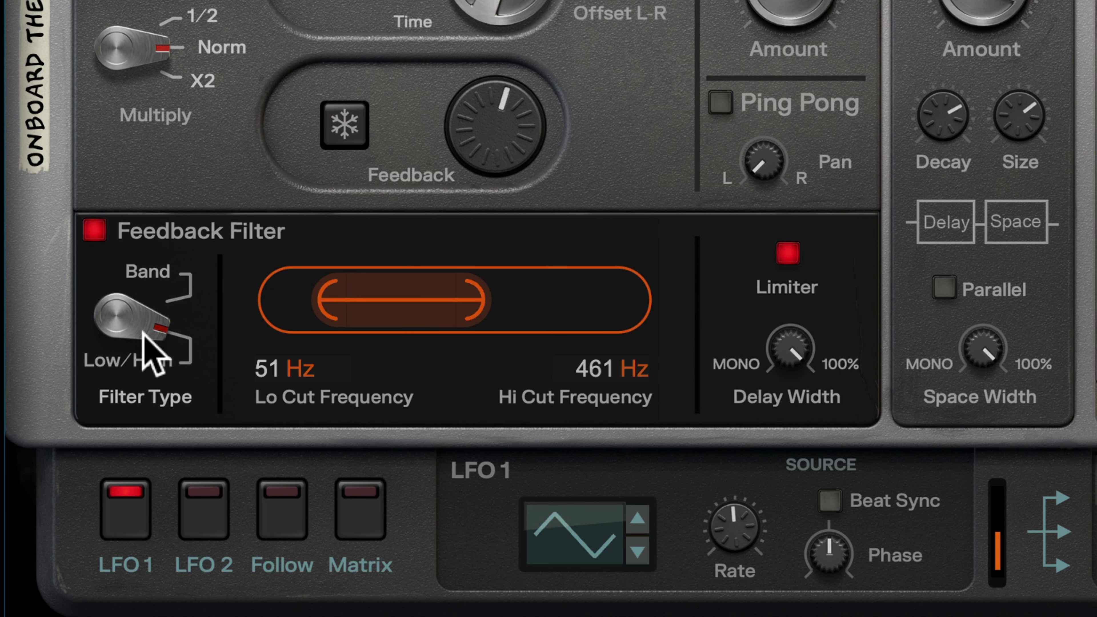
# Step: Switch the feedback filter to Band mode and reshape the first four band levels
pyautogui.click(149, 305)
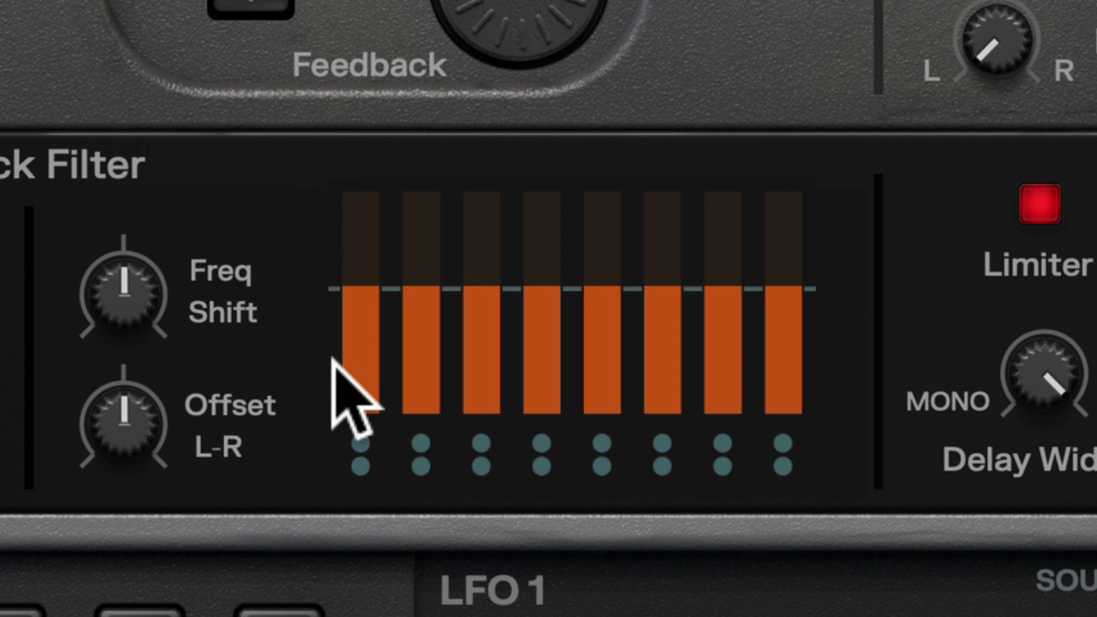
pyautogui.moveTo(402, 341); pyautogui.dragTo(410, 367)
pyautogui.moveTo(424, 331); pyautogui.dragTo(429, 351)
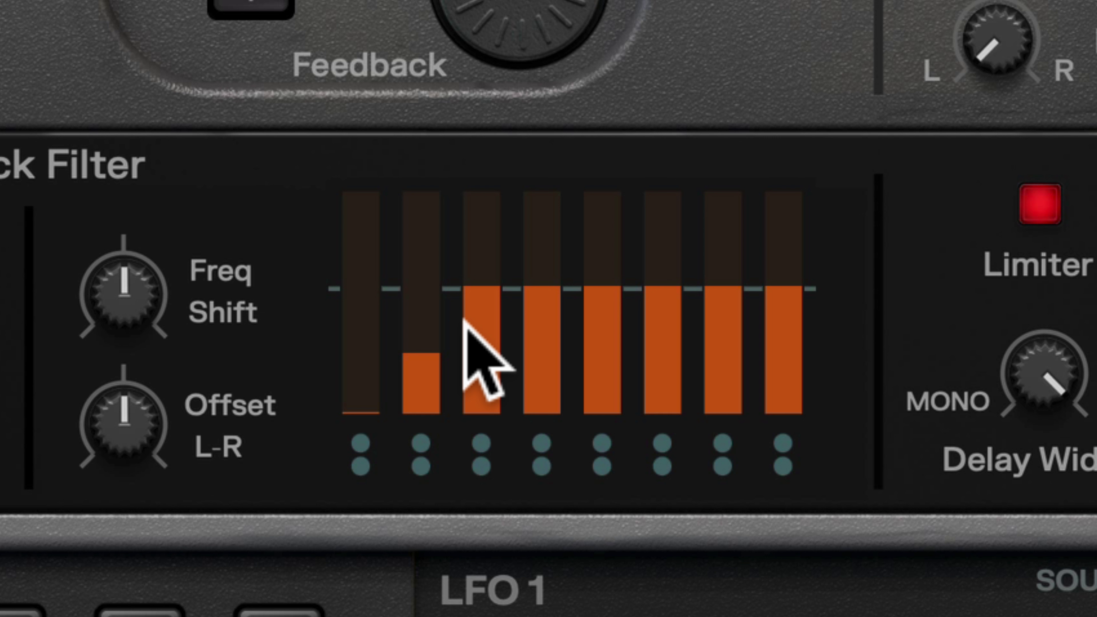
pyautogui.moveTo(465, 314); pyautogui.dragTo(464, 300)
pyautogui.moveTo(532, 311); pyautogui.dragTo(546, 323)
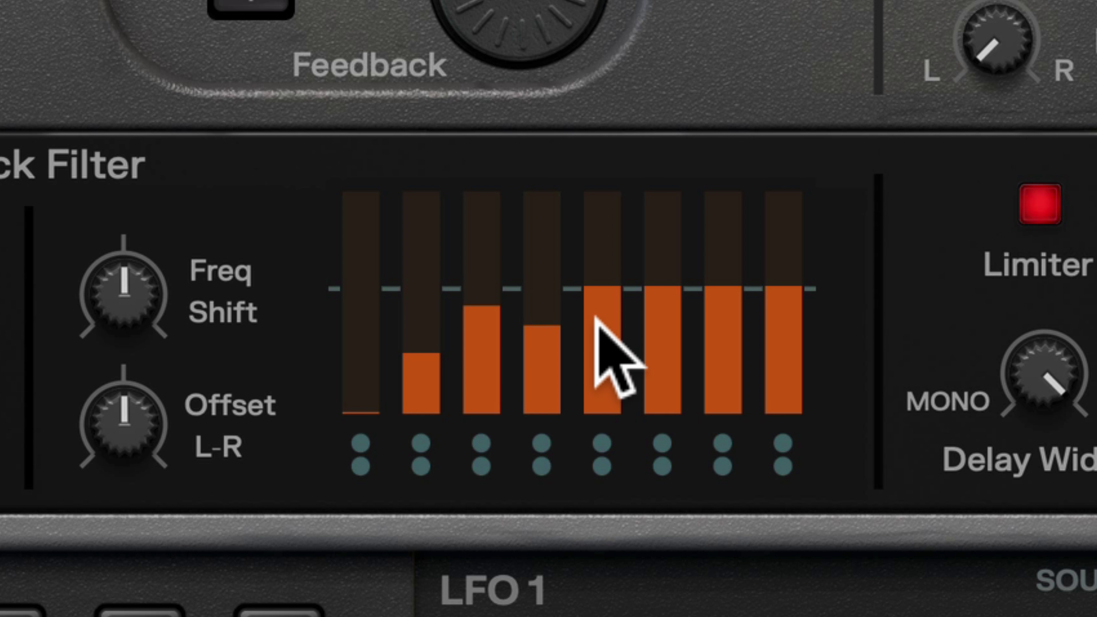
# Step: Mute the fifth and sixth bands, cut the eighth to about 15%, and max the fourth
pyautogui.moveTo(595, 289); pyautogui.dragTo(595, 417)
pyautogui.moveTo(650, 331); pyautogui.dragTo(649, 441)
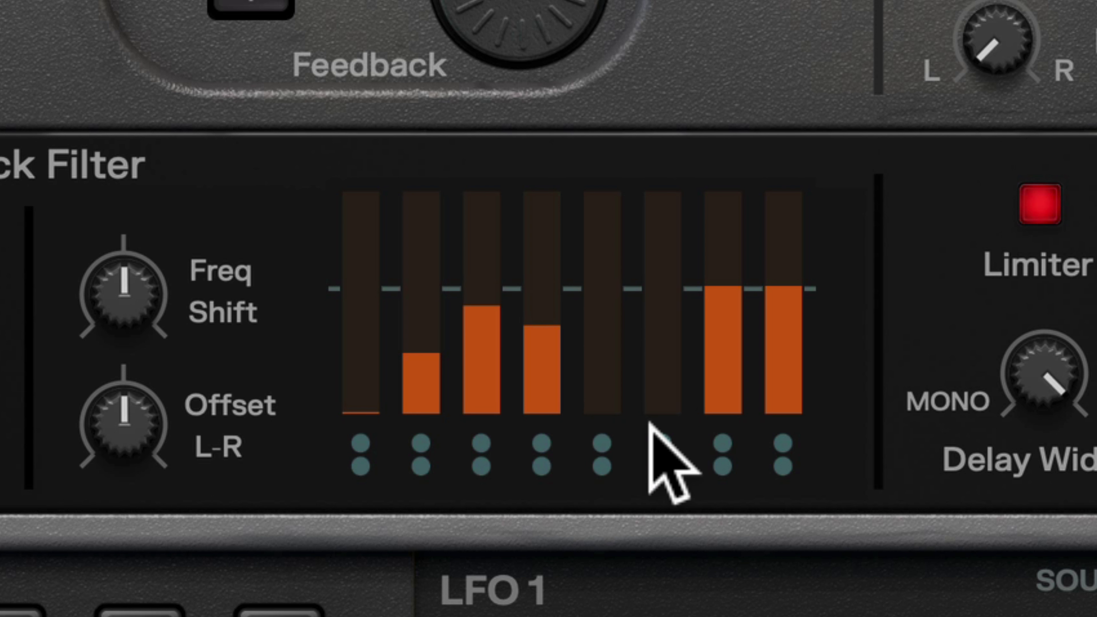
pyautogui.moveTo(776, 333); pyautogui.dragTo(782, 381)
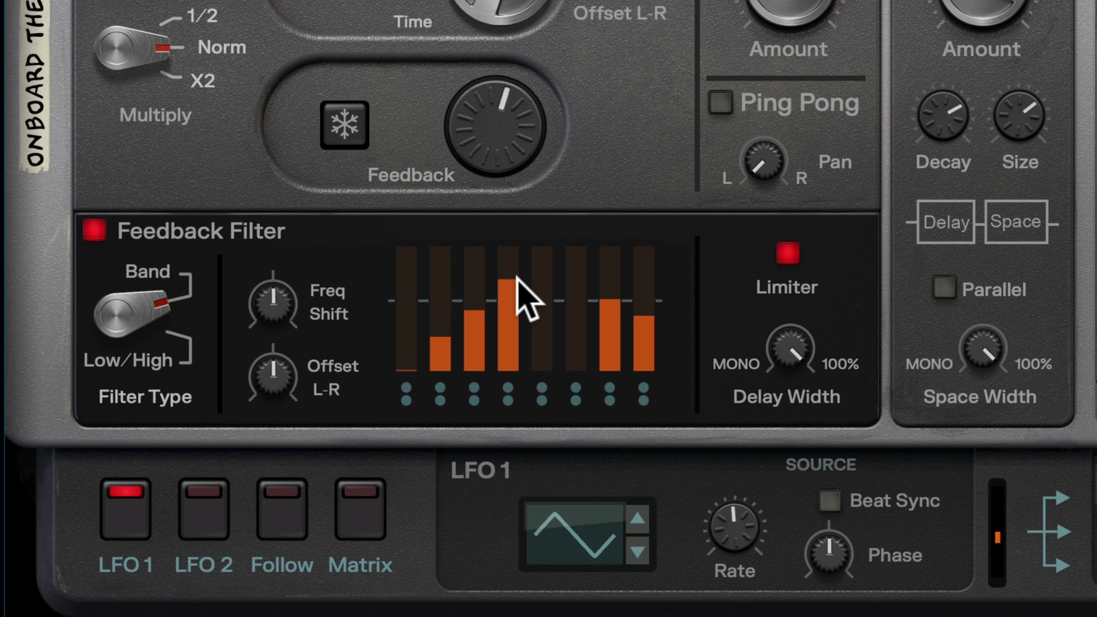
pyautogui.moveTo(517, 277); pyautogui.dragTo(515, 219)
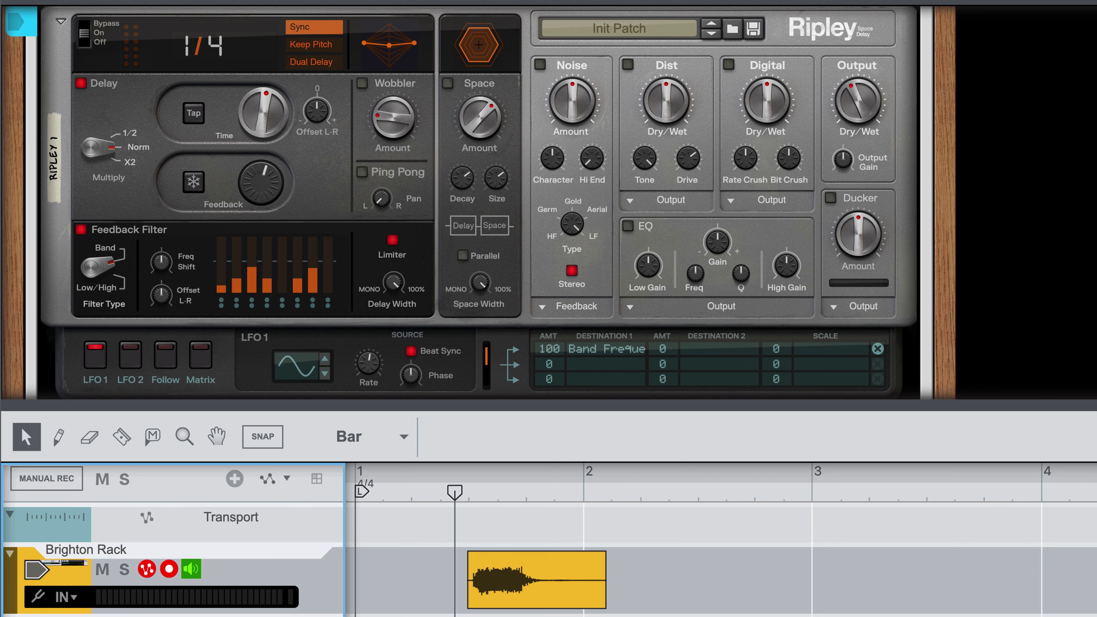
# Step: Play the clip from earlier in bar 1 and turn the Offset L-R down to centre
pyautogui.press('space')
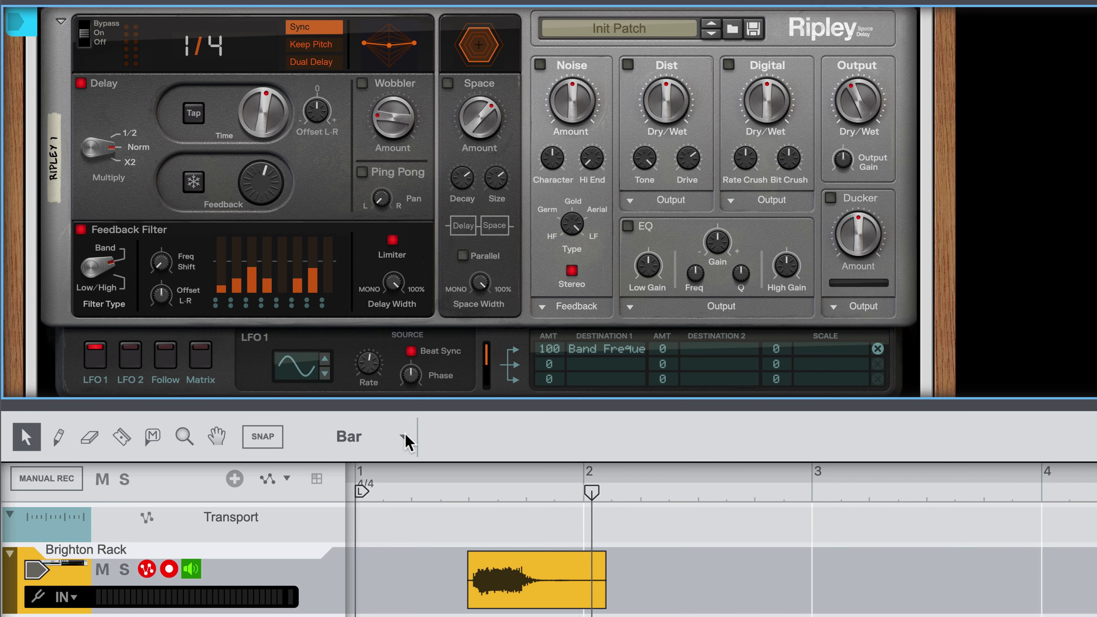
pyautogui.click(453, 497)
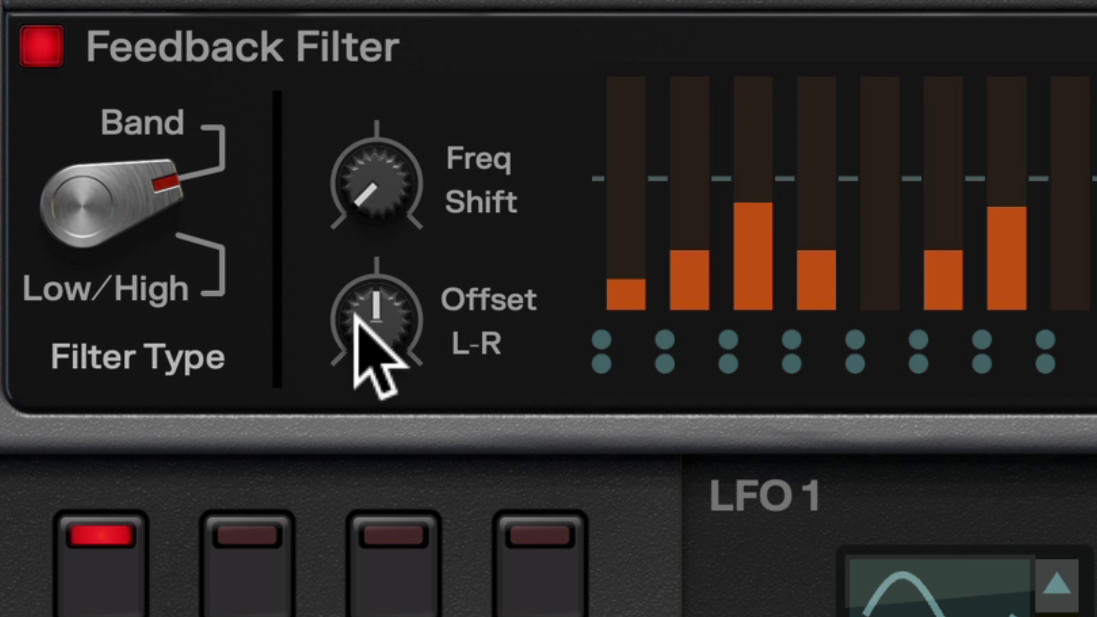
pyautogui.moveTo(156, 290); pyautogui.dragTo(155, 306)
pyautogui.moveTo(352, 365); pyautogui.dragTo(364, 477)
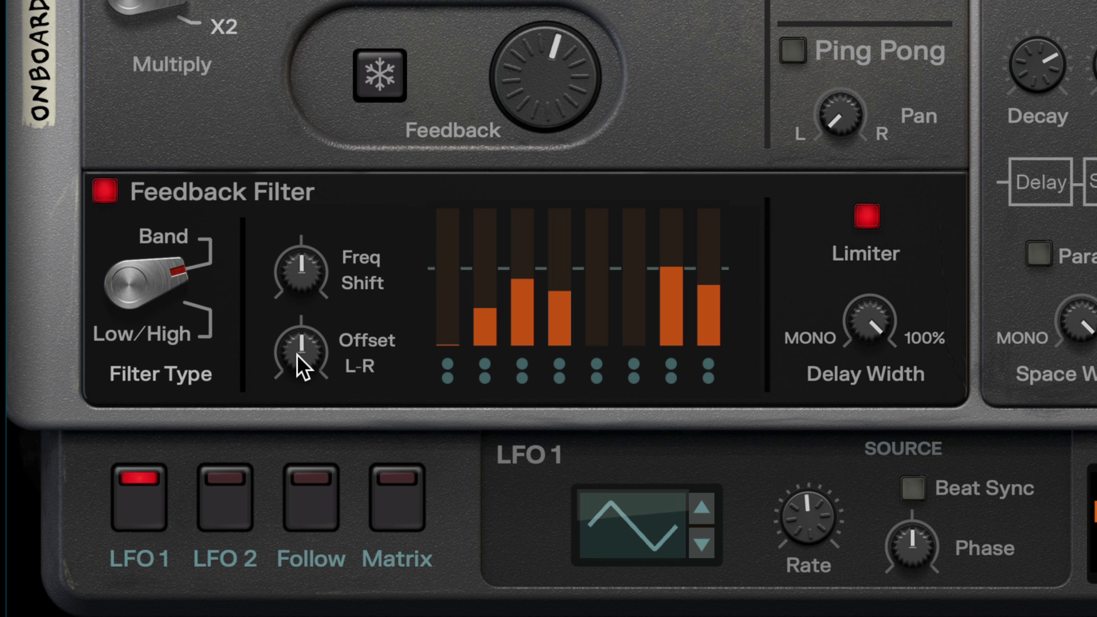
# Step: Lower the feedback filter's Offset L-R further and raise the first two filter bands
pyautogui.moveTo(297, 354); pyautogui.dragTo(302, 388)
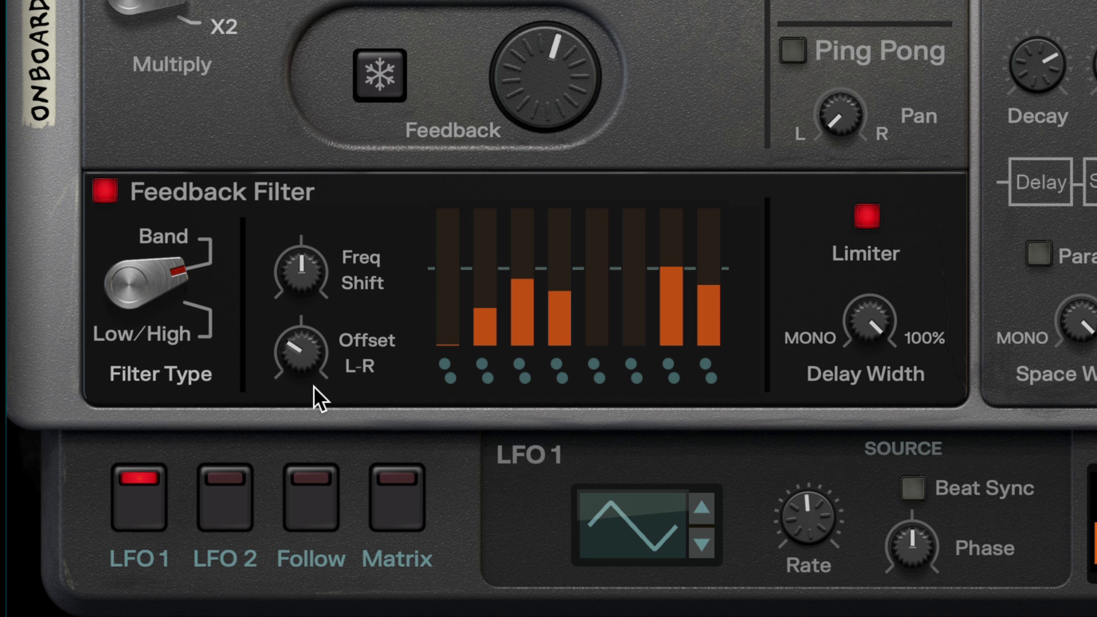
pyautogui.moveTo(708, 342)
pyautogui.mouseDown()
pyautogui.moveTo(692, 367)
pyautogui.moveTo(673, 366)
pyautogui.moveTo(596, 297)
pyautogui.mouseUp()
pyautogui.moveTo(451, 289)
pyautogui.mouseDown()
pyautogui.moveTo(480, 314)
pyautogui.moveTo(451, 336)
pyautogui.moveTo(452, 318)
pyautogui.moveTo(446, 355)
pyautogui.mouseUp()
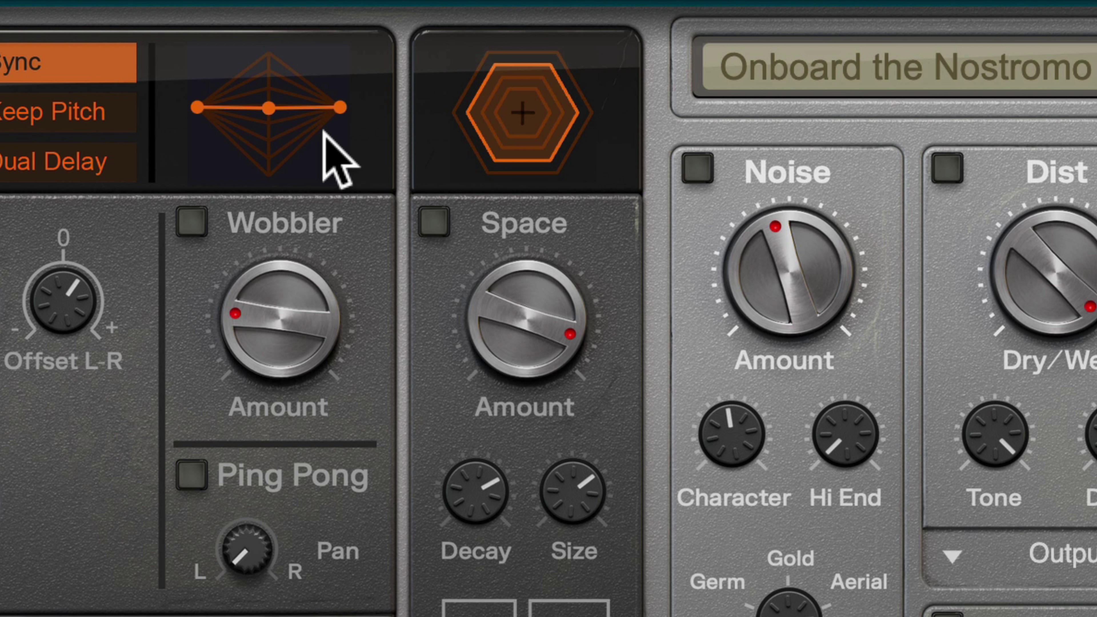
# Step: Switch on Space, reduce its amount slightly, and check the Noise insertion position options
pyautogui.click(157, 149)
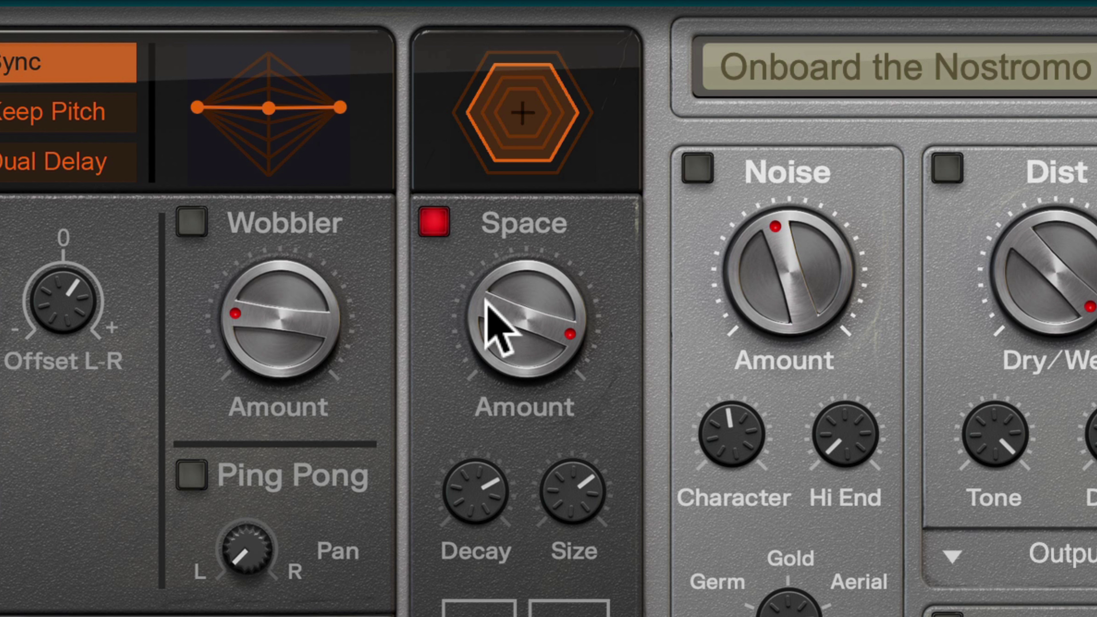
pyautogui.moveTo(489, 315); pyautogui.dragTo(486, 341)
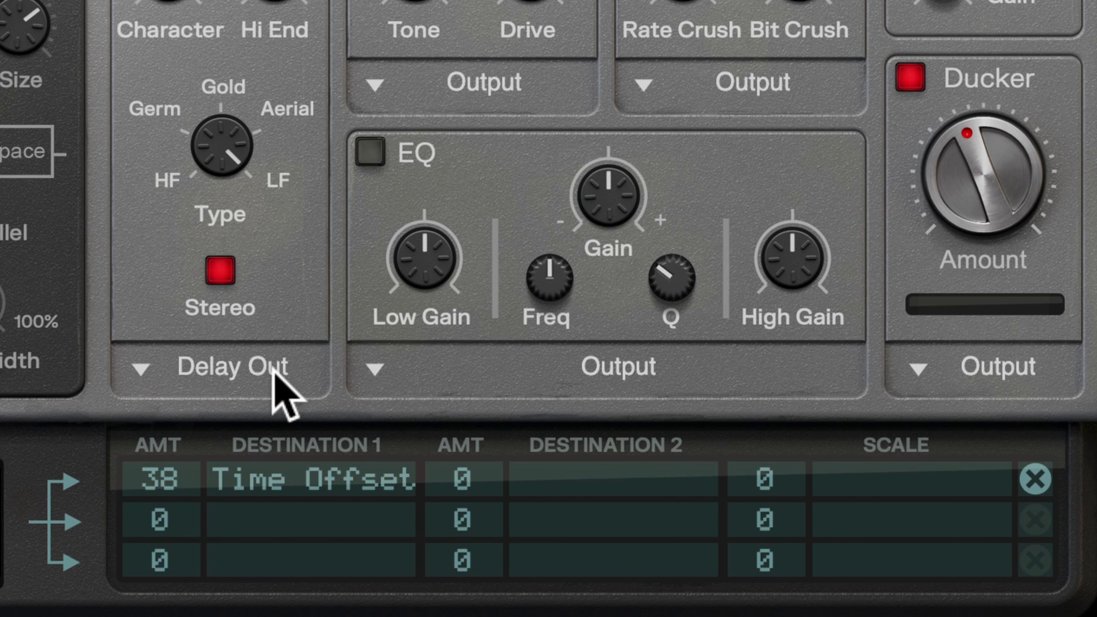
pyautogui.click(273, 371)
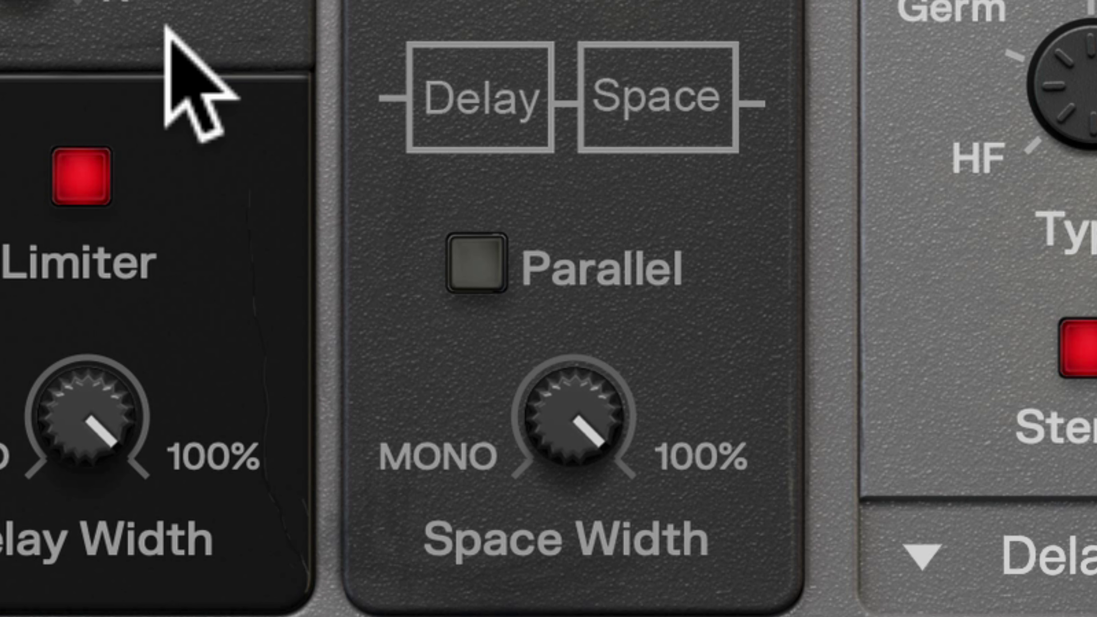
pyautogui.click(497, 279)
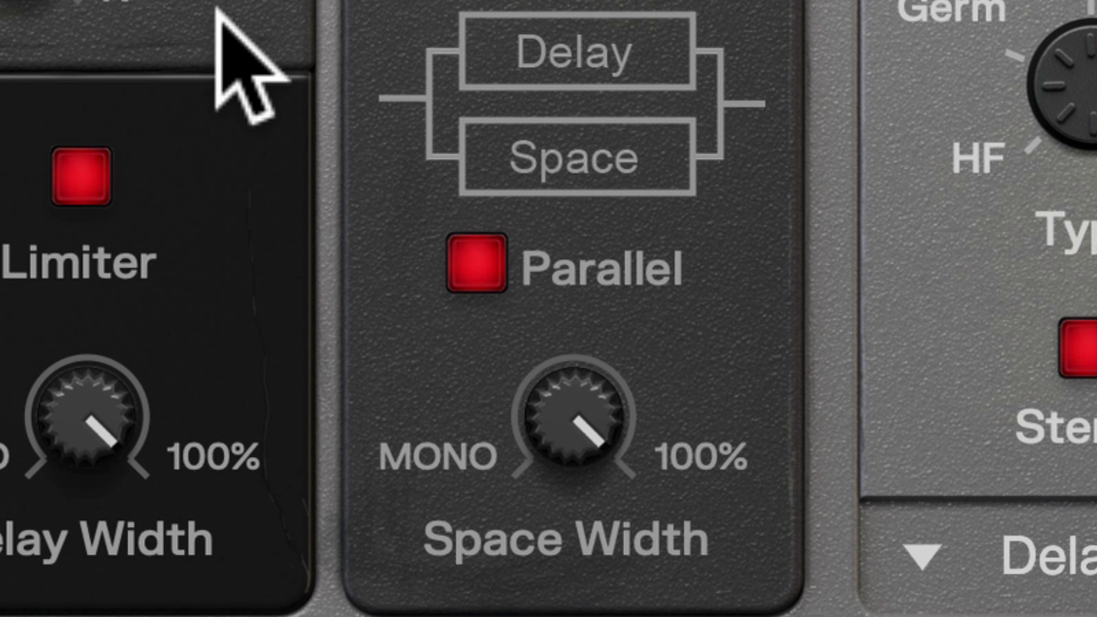
pyautogui.click(473, 277)
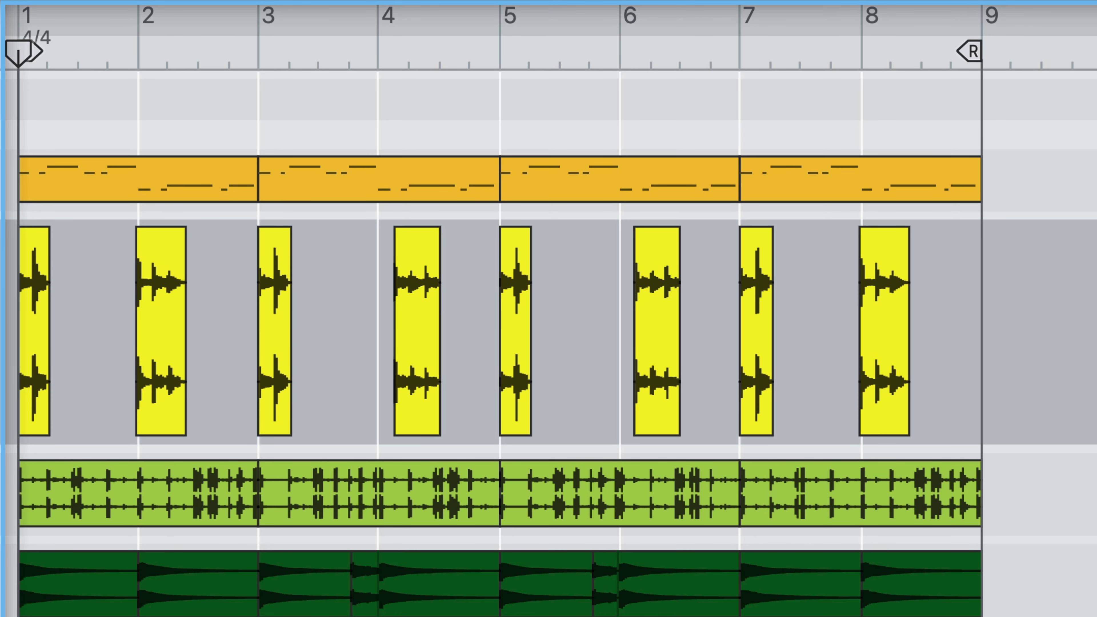
# Step: Start playback from bar 1 to hear the delay
pyautogui.press('space')
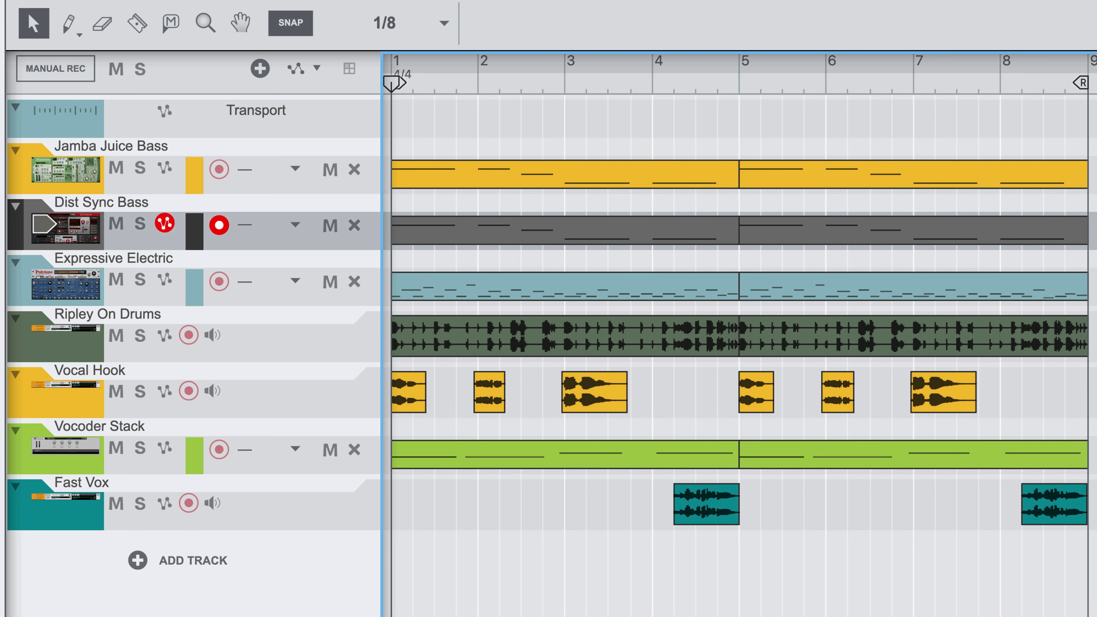
# Step: Play the arrangement, then replay the Vocal Hook through Ripley's 3/32–3/16 dual delay
pyautogui.press('space')
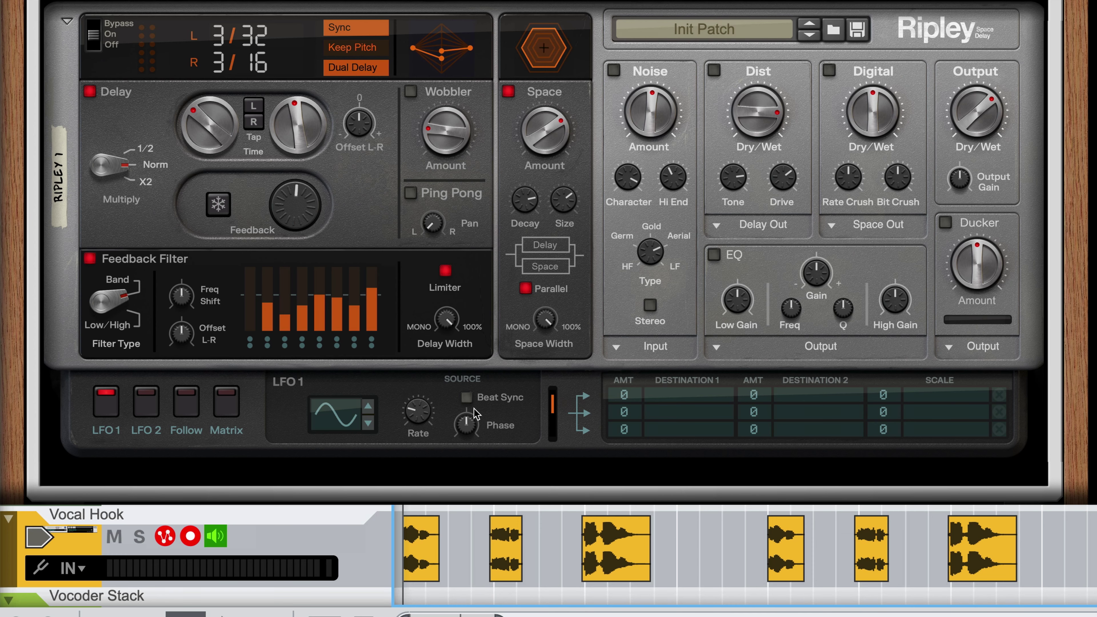
pyautogui.press('space')
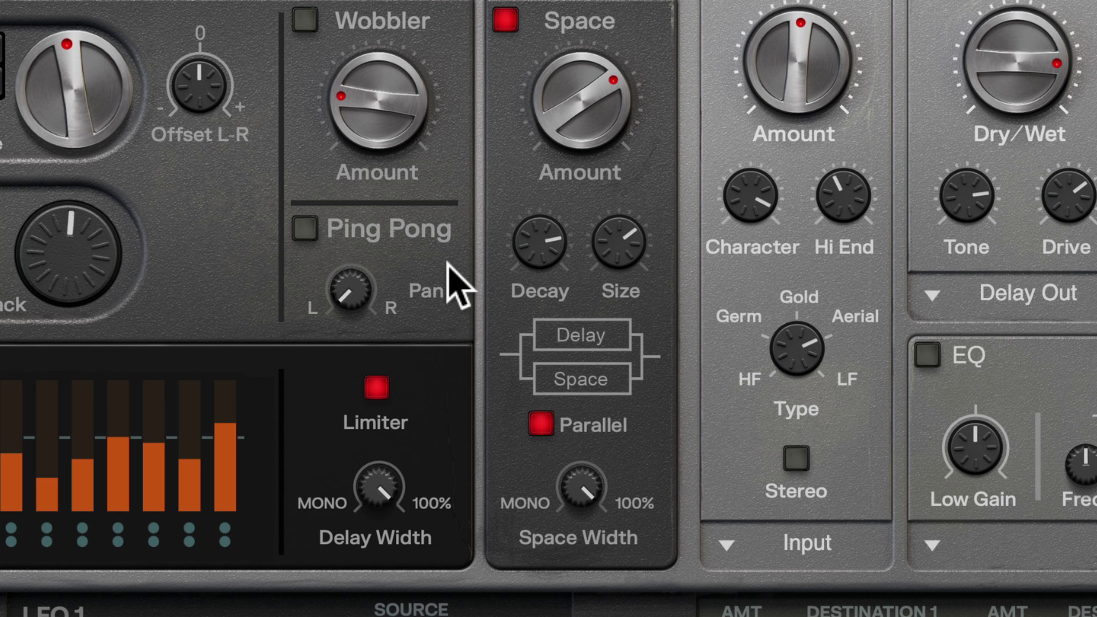
pyautogui.click(525, 289)
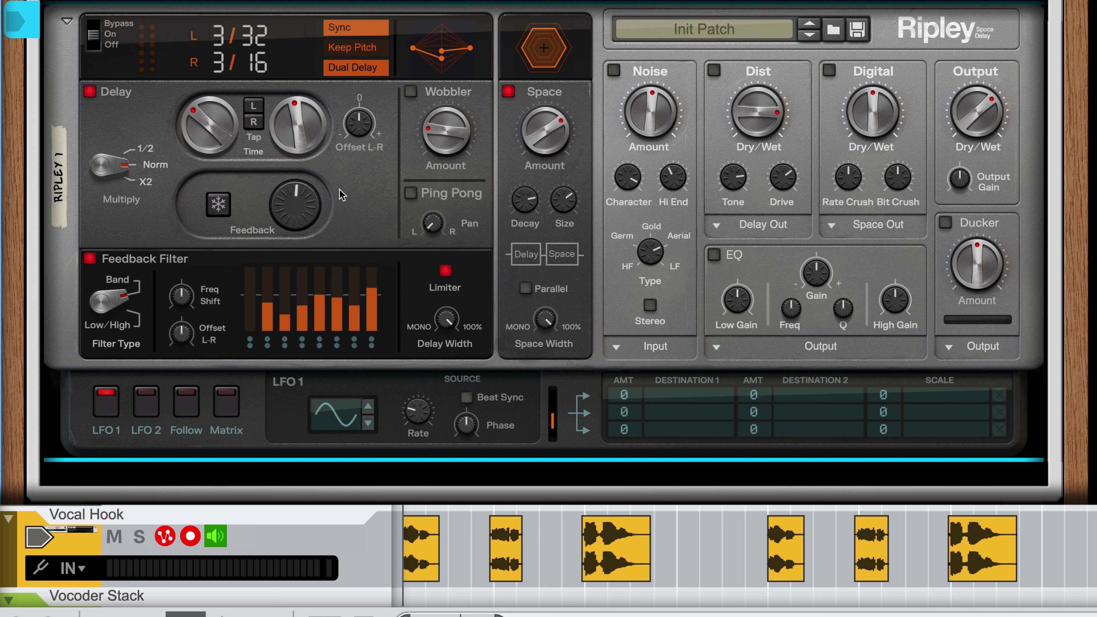
pyautogui.press('space')
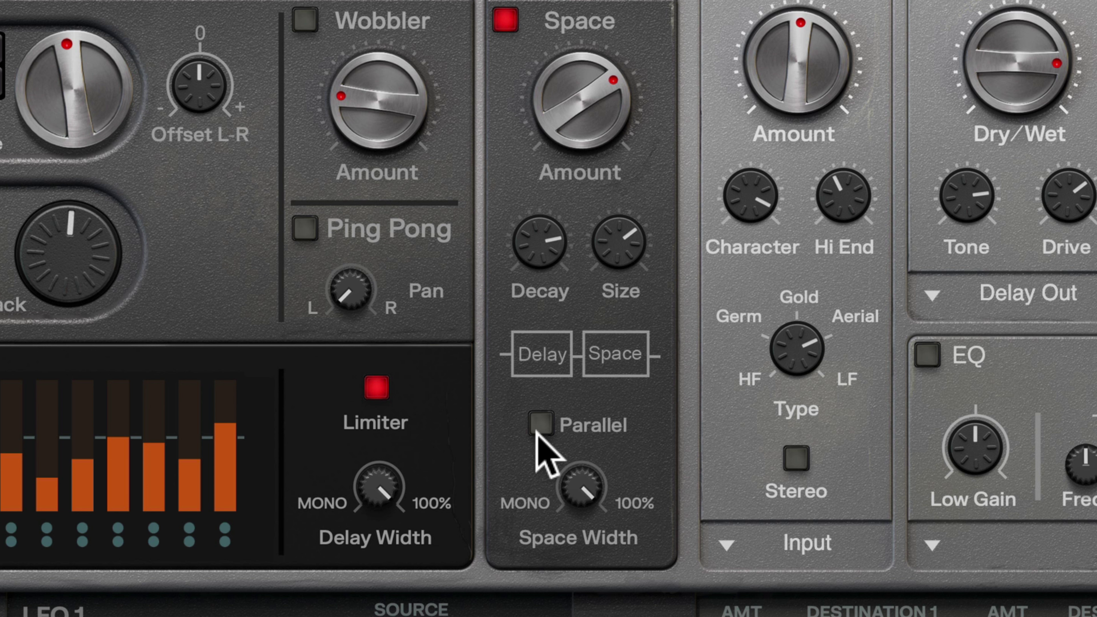
pyautogui.click(525, 290)
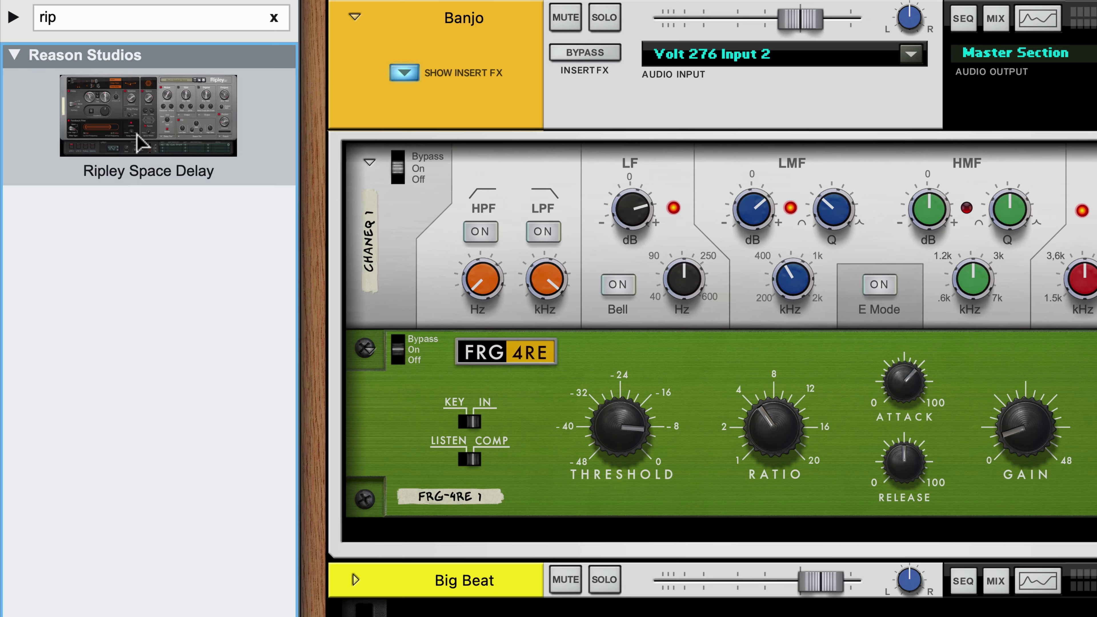
# Step: Drop a Ripley Space Delay under the FRG-4RE compressor and reset it to Init Patch
pyautogui.moveTo(159, 110); pyautogui.dragTo(152, 274)
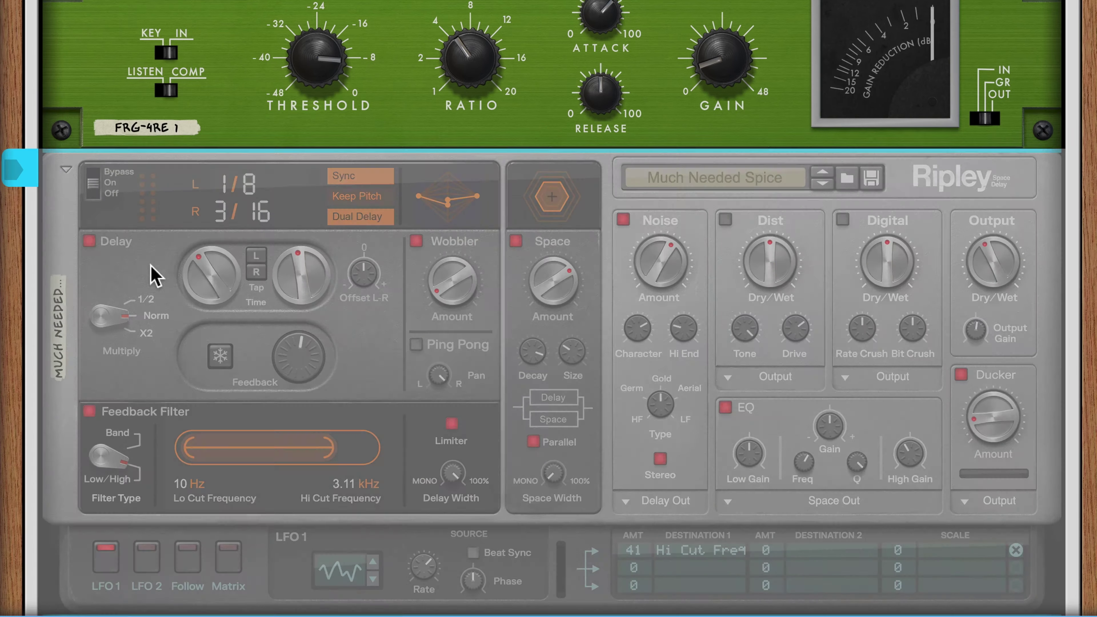
pyautogui.rightClick(151, 260)
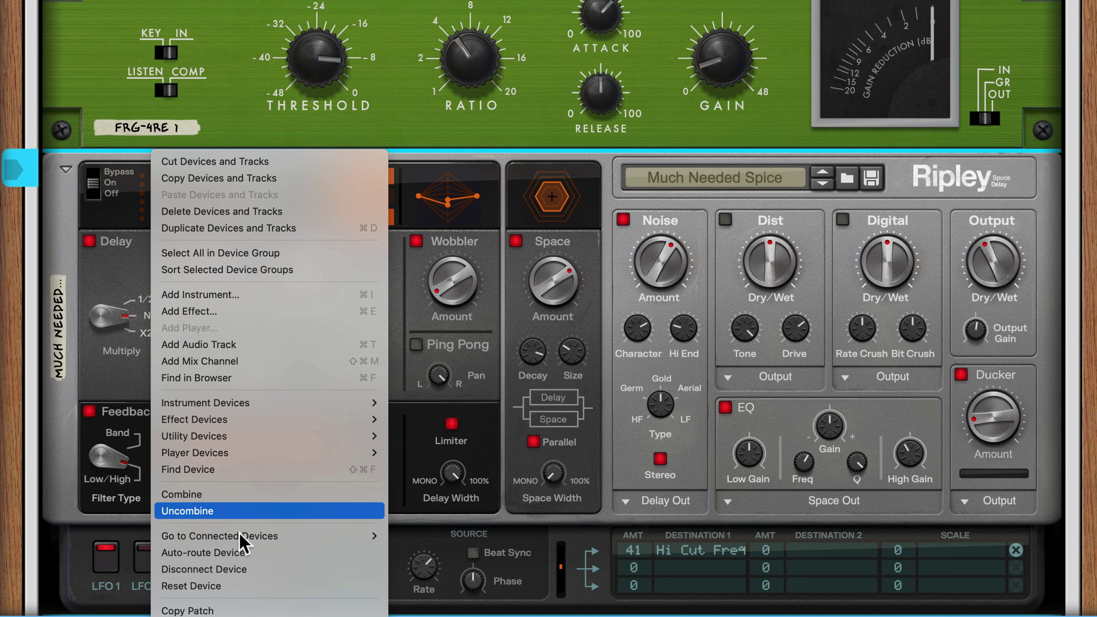
pyautogui.click(240, 587)
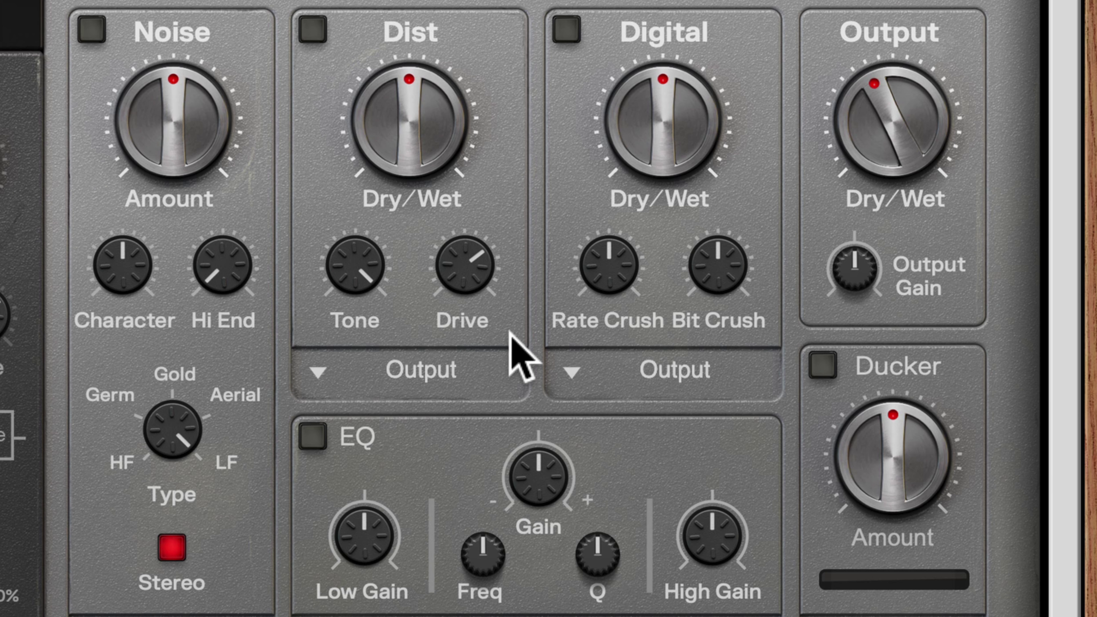
# Step: Push Ripley's overall dry/wet nearly fully wet, raise the Dist wet mix and darken its tone
pyautogui.moveTo(875, 161); pyautogui.dragTo(849, 28)
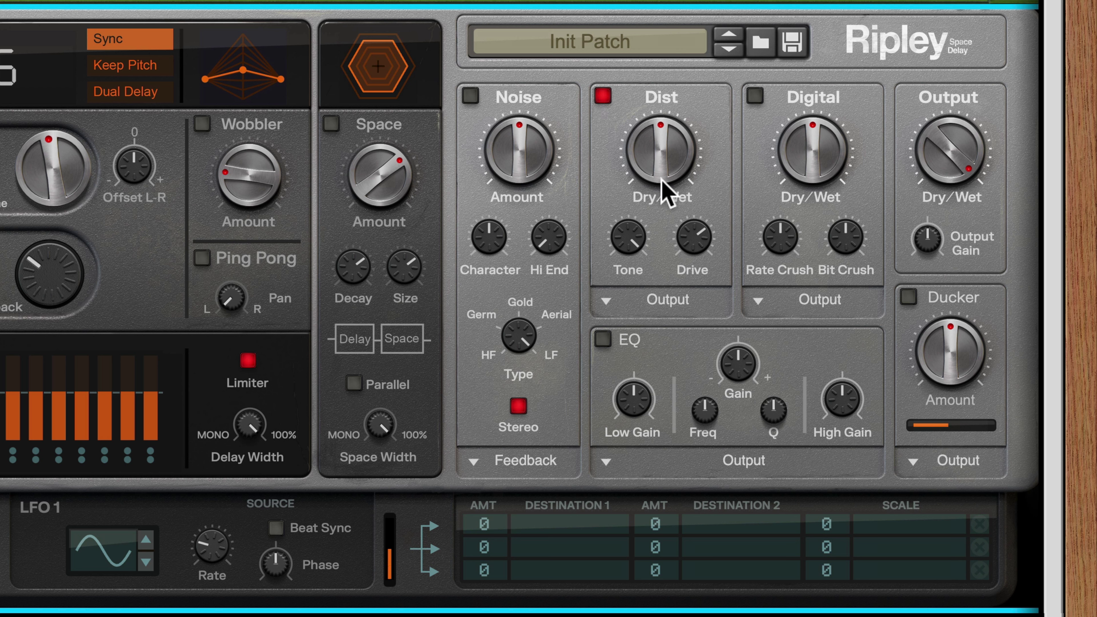
pyautogui.moveTo(663, 181); pyautogui.dragTo(644, 122)
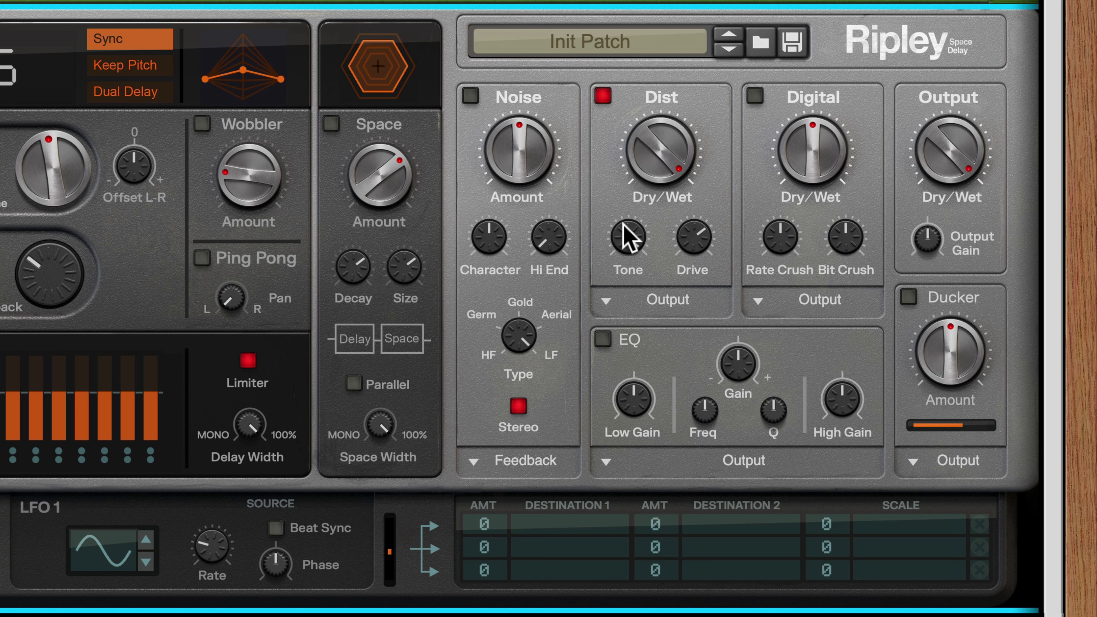
pyautogui.moveTo(627, 236); pyautogui.dragTo(668, 315)
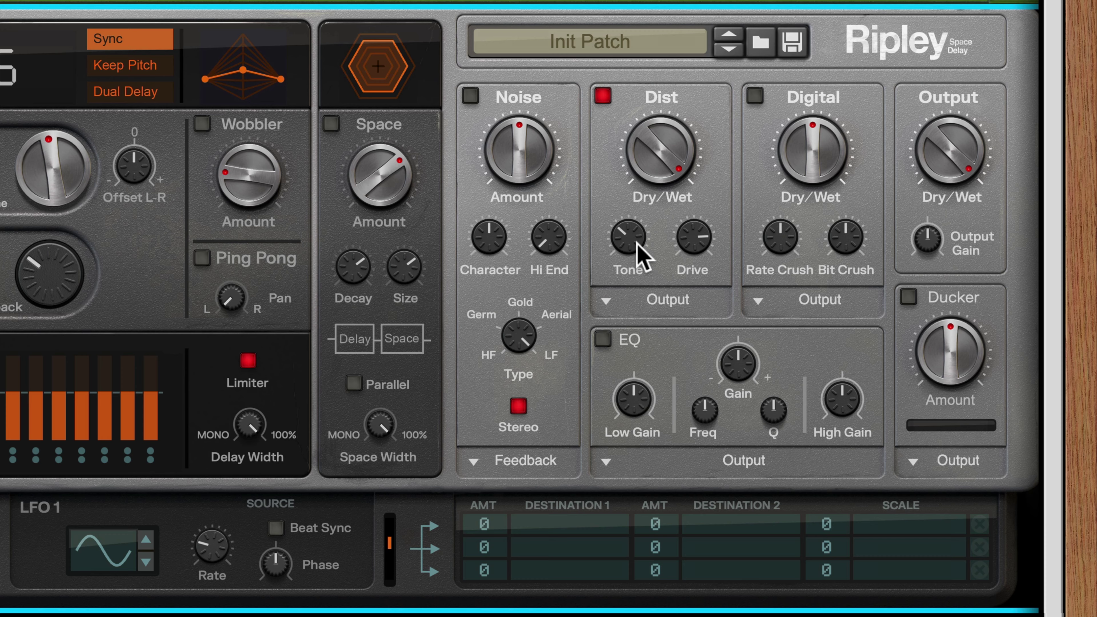
# Step: Turn off Dist, set Digital fully wet, and raise both Bit Crush and Rate Crush
pyautogui.click(607, 95)
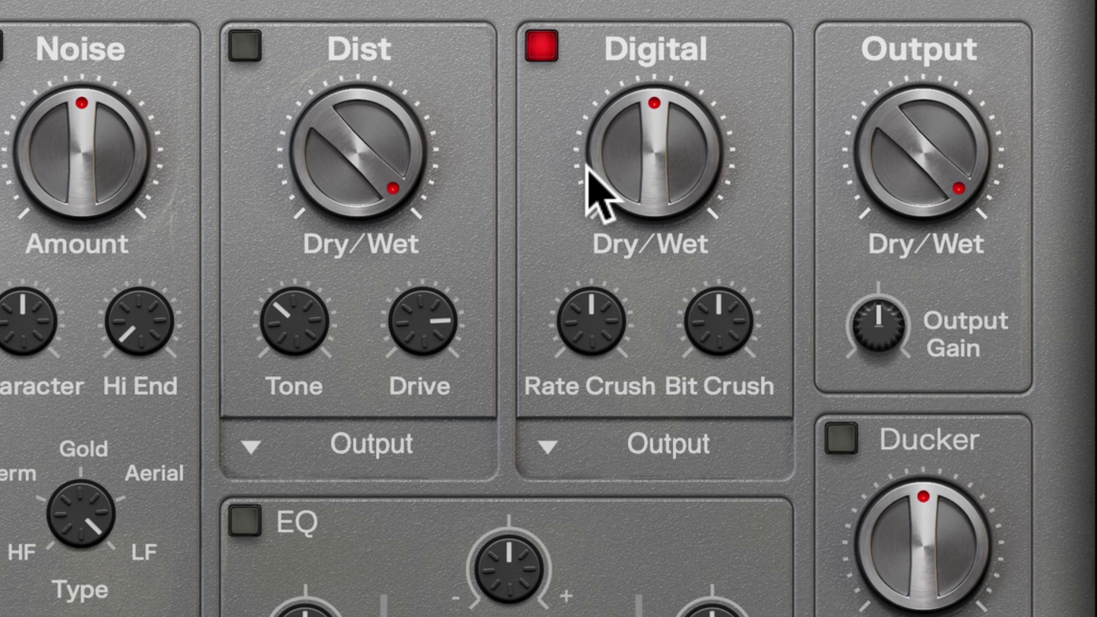
pyautogui.moveTo(779, 161); pyautogui.dragTo(796, 183)
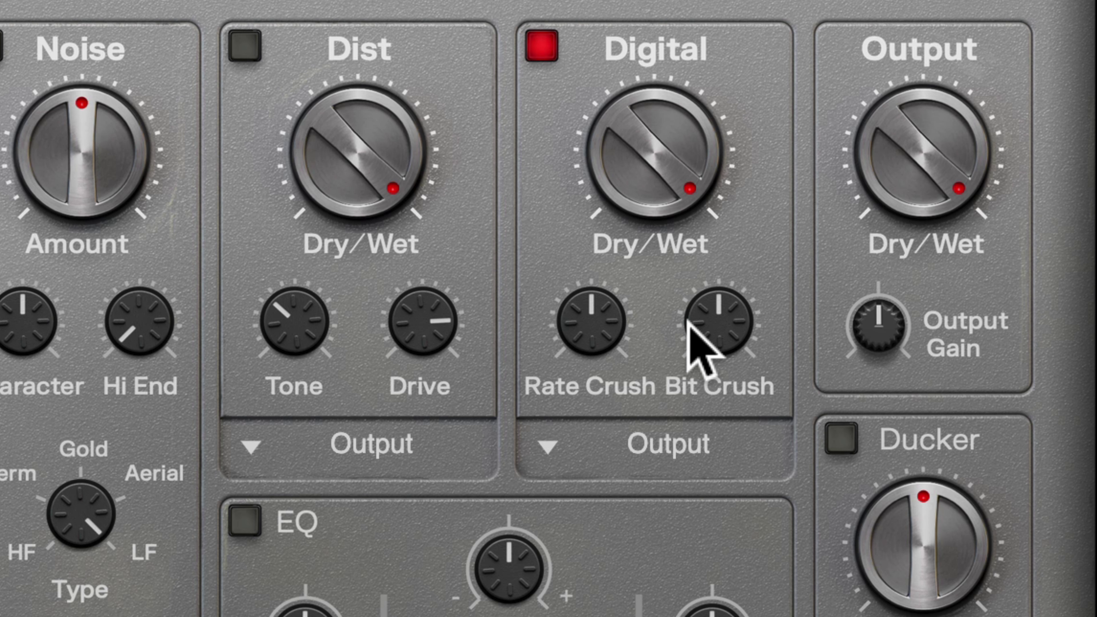
pyautogui.moveTo(689, 324); pyautogui.dragTo(687, 319)
pyautogui.moveTo(608, 331); pyautogui.dragTo(612, 372)
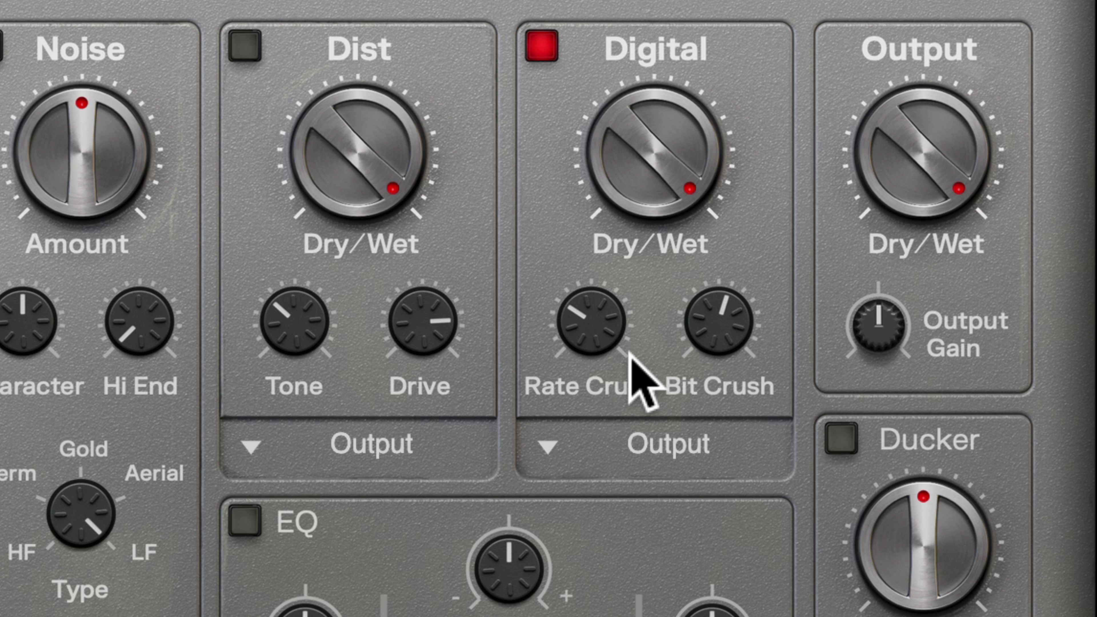
pyautogui.moveTo(703, 320); pyautogui.dragTo(696, 270)
pyautogui.moveTo(579, 262); pyautogui.dragTo(596, 229)
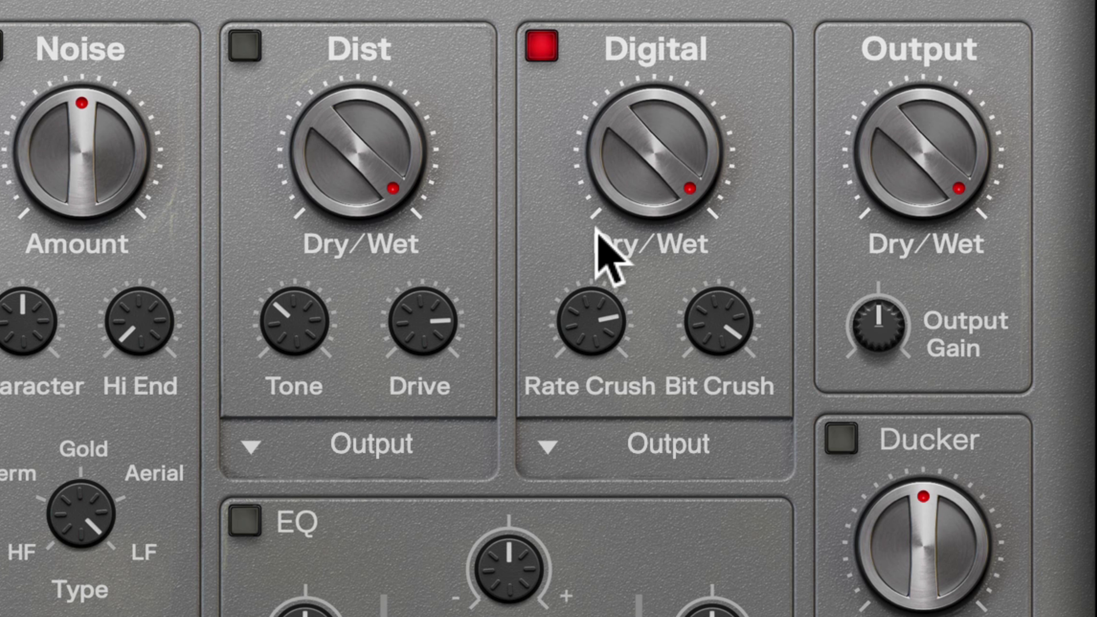
# Step: Switch off the Digital module, switch on Noise, and turn its Amount fully up
pyautogui.click(540, 47)
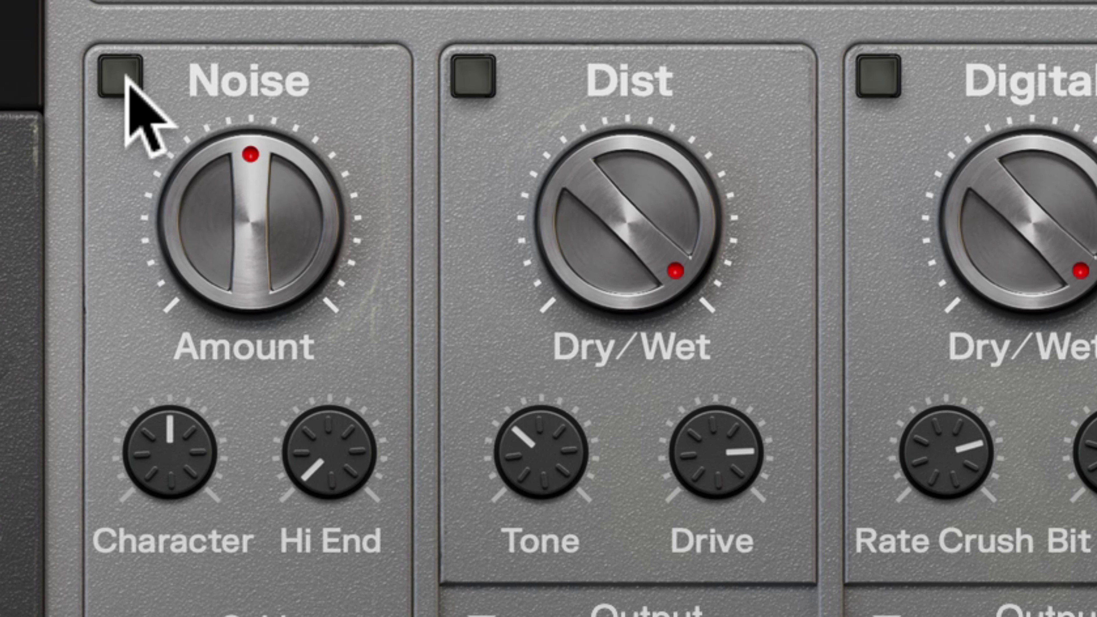
pyautogui.click(84, 68)
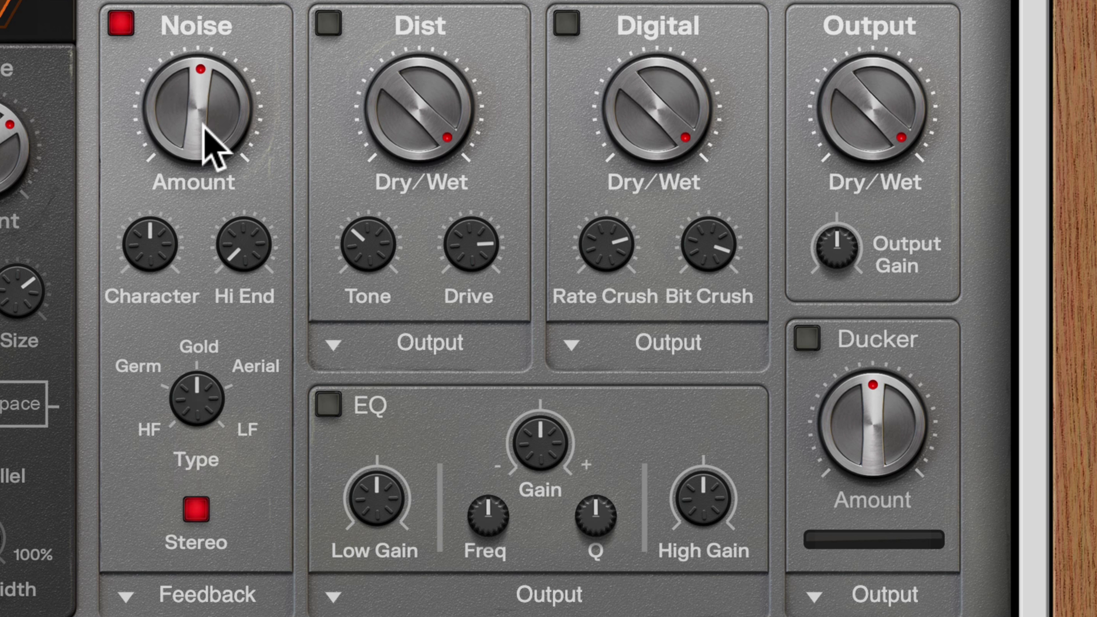
pyautogui.moveTo(209, 143); pyautogui.dragTo(208, 22)
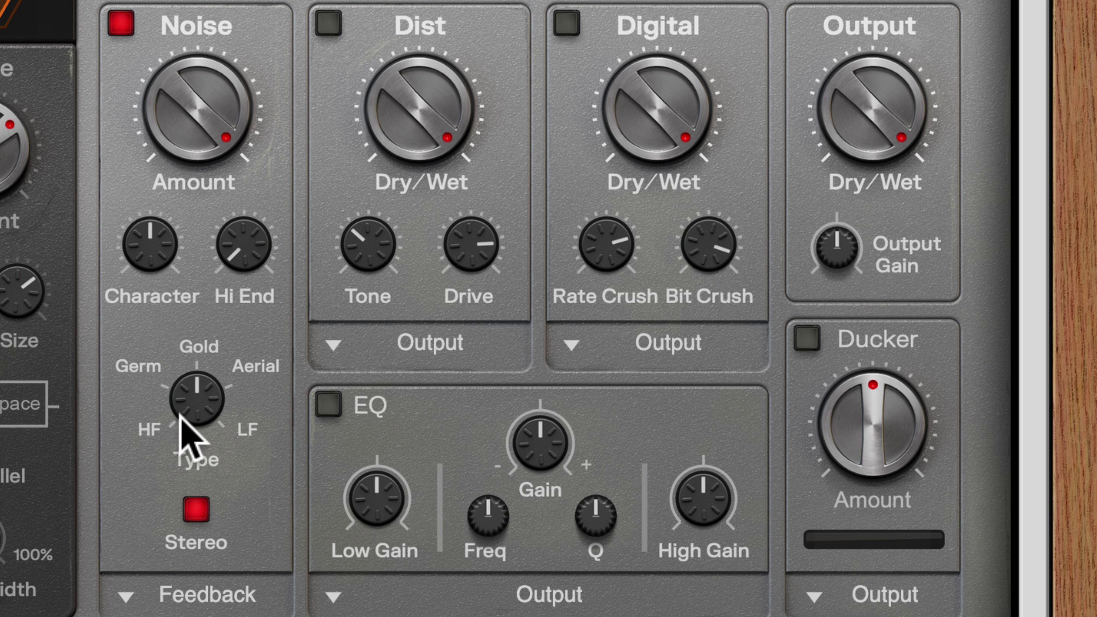
# Step: Try the LF and Aerial Noise Types, nudge Character, and settle on Germ
pyautogui.moveTo(180, 416); pyautogui.dragTo(179, 343)
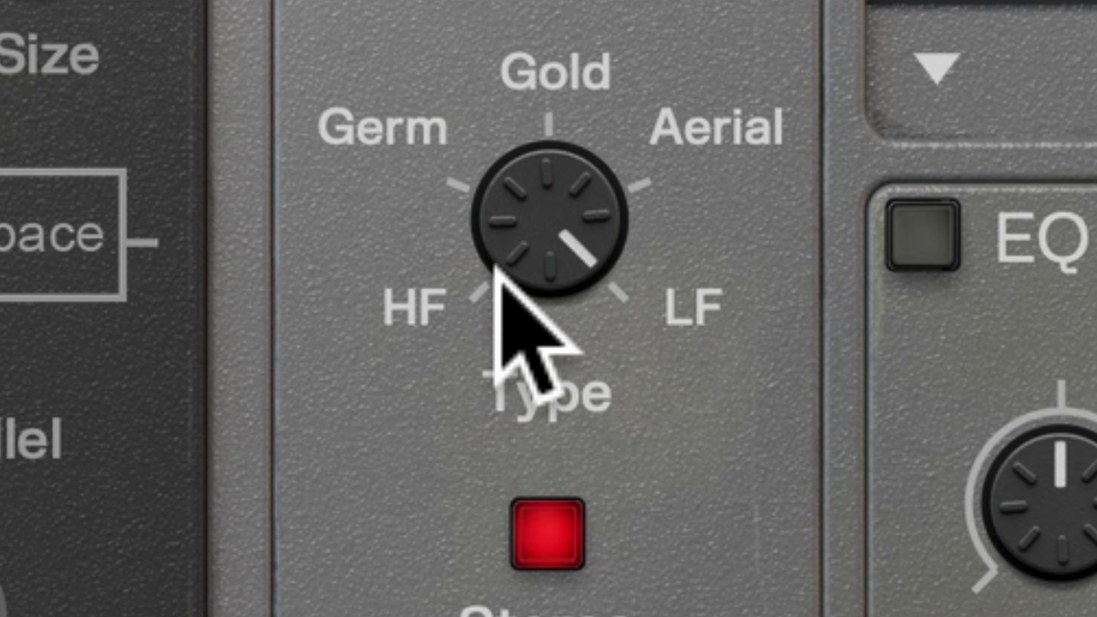
pyautogui.moveTo(495, 268); pyautogui.dragTo(522, 343)
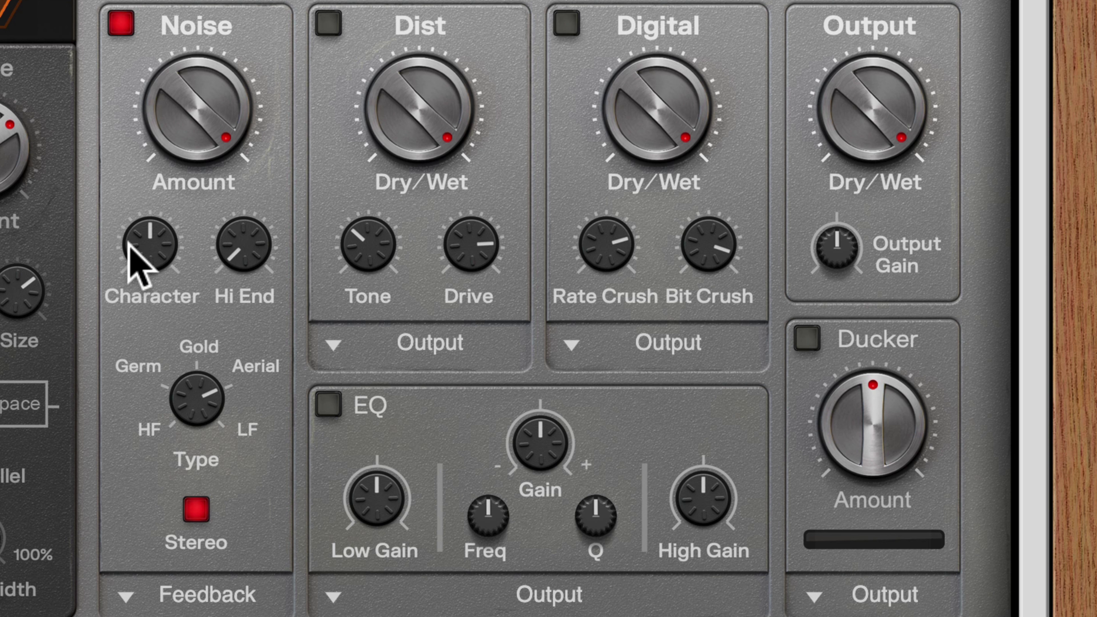
pyautogui.moveTo(127, 235); pyautogui.dragTo(116, 193)
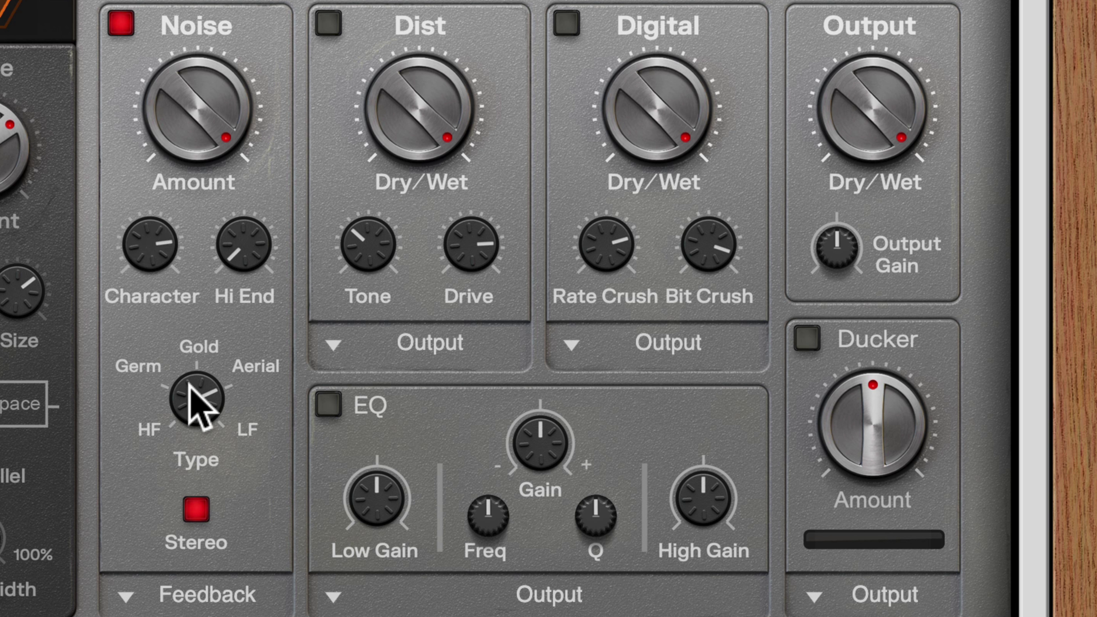
pyautogui.moveTo(188, 381); pyautogui.dragTo(203, 473)
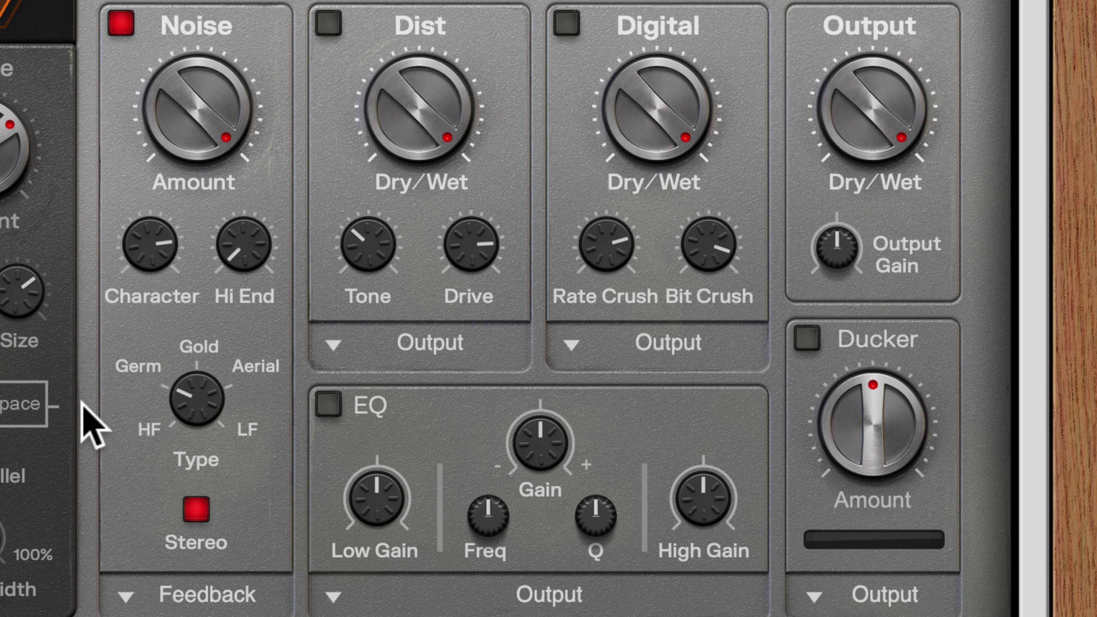
# Step: Lower Noise Amount to about 1 o'clock, then enable Dist with a reduced Dry/Wet mix
pyautogui.moveTo(176, 111); pyautogui.dragTo(186, 161)
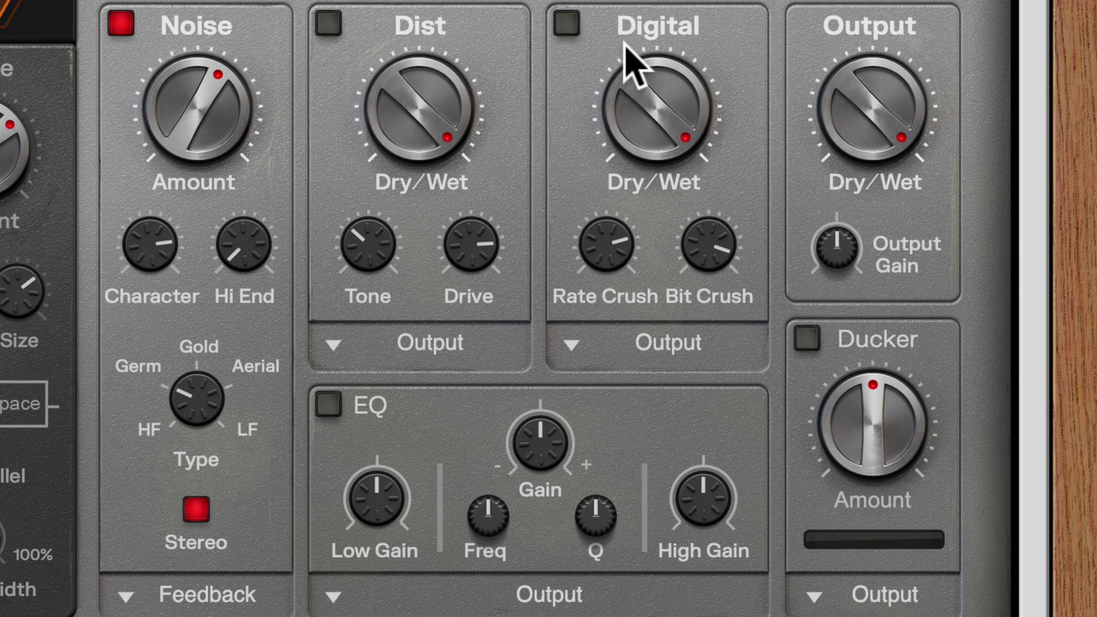
pyautogui.click(329, 25)
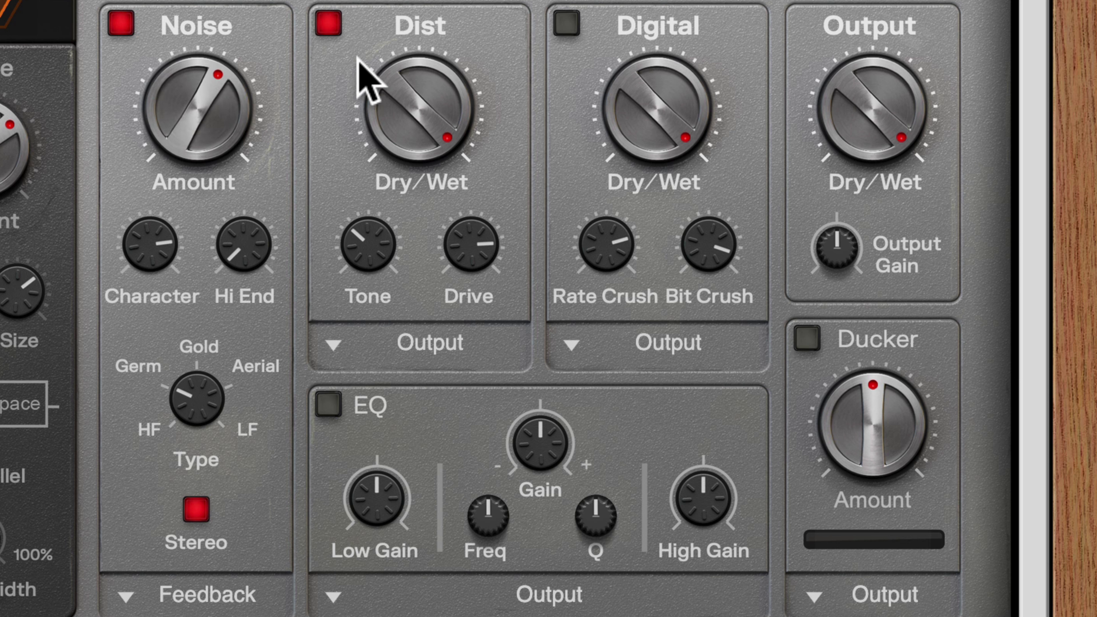
pyautogui.moveTo(503, 159); pyautogui.dragTo(508, 247)
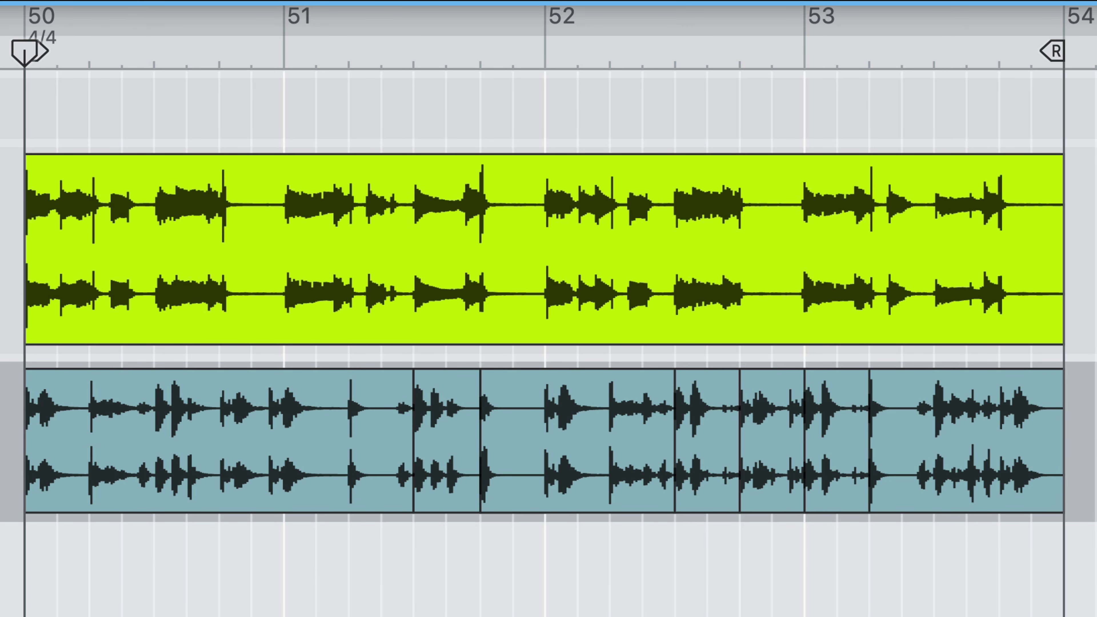
# Step: Start playback of the arrangement with Space
pyautogui.press('space')
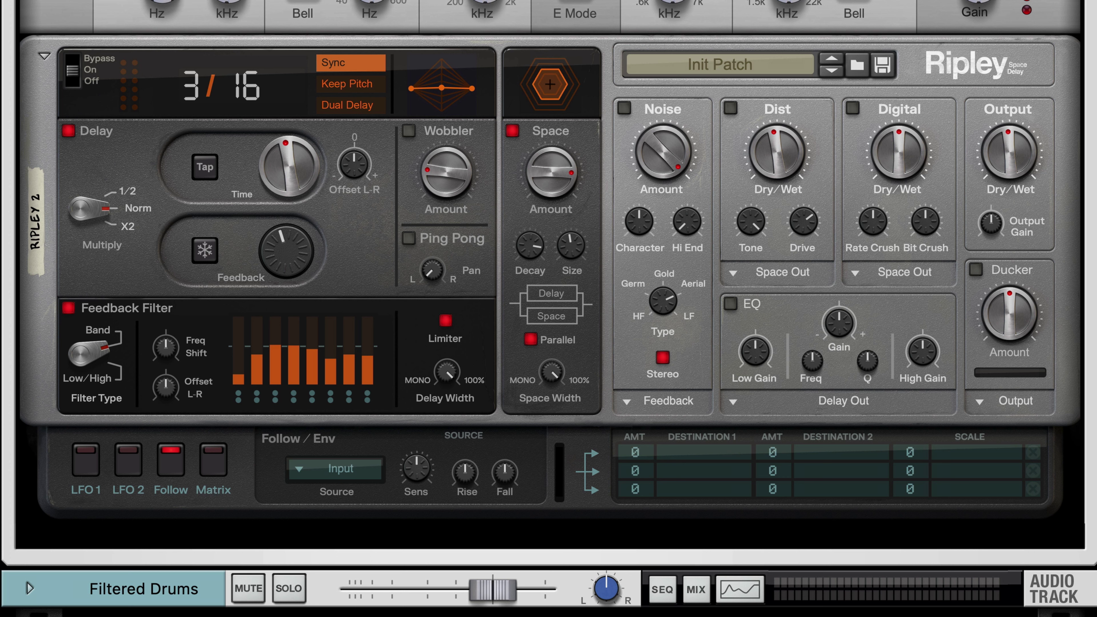
# Step: Mute the Filtered Drums track using the M key
pyautogui.press('m')
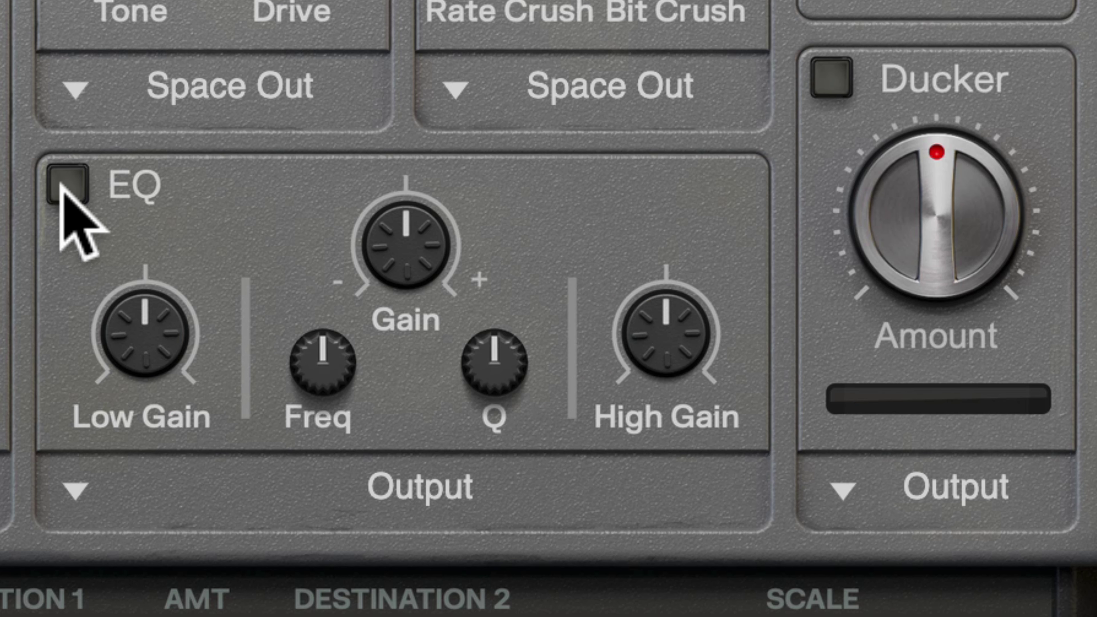
# Step: Switch on Ripley 2's EQ and cut its High Gain to about 10 o'clock
pyautogui.click(58, 182)
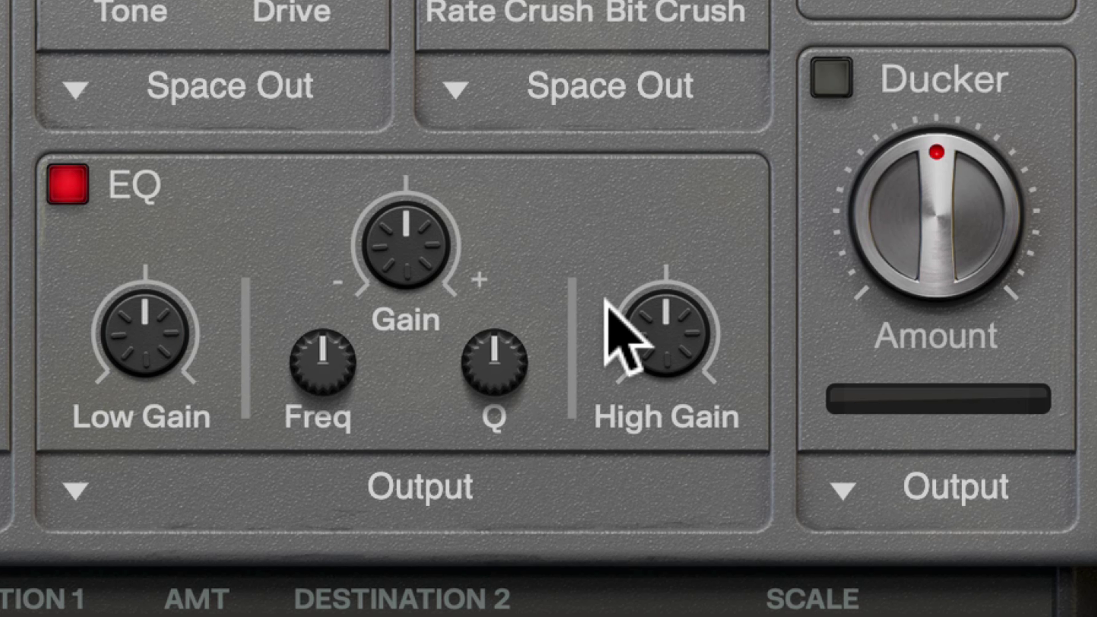
pyautogui.moveTo(643, 313); pyautogui.dragTo(645, 375)
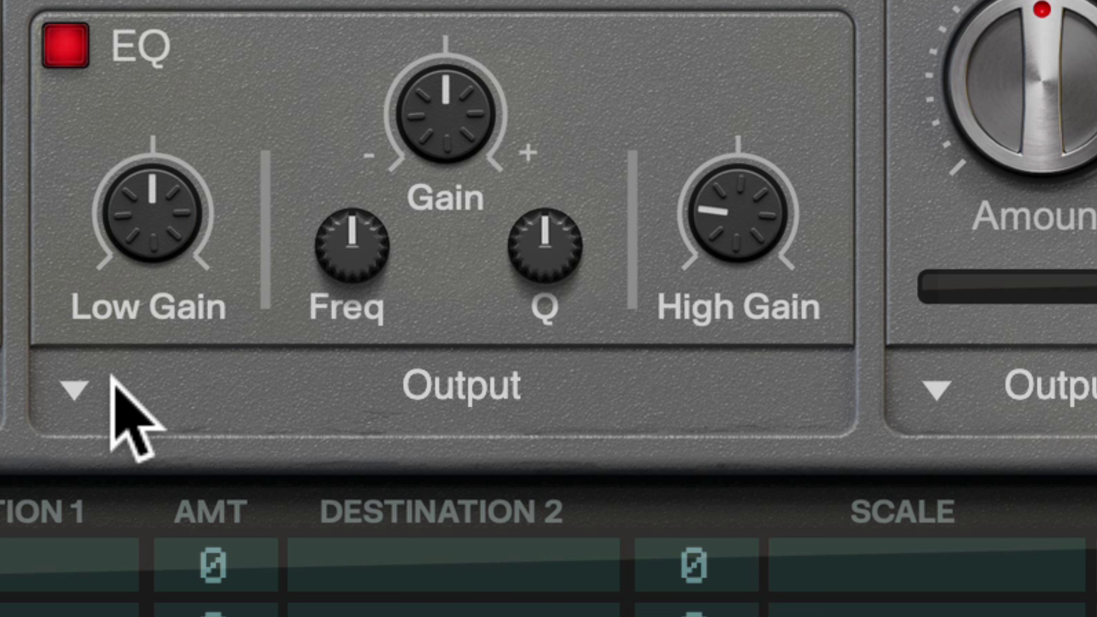
# Step: Try the EQ at Input, Output, Delay Out and Space Out, finally placing it in Feedback
pyautogui.click(78, 387)
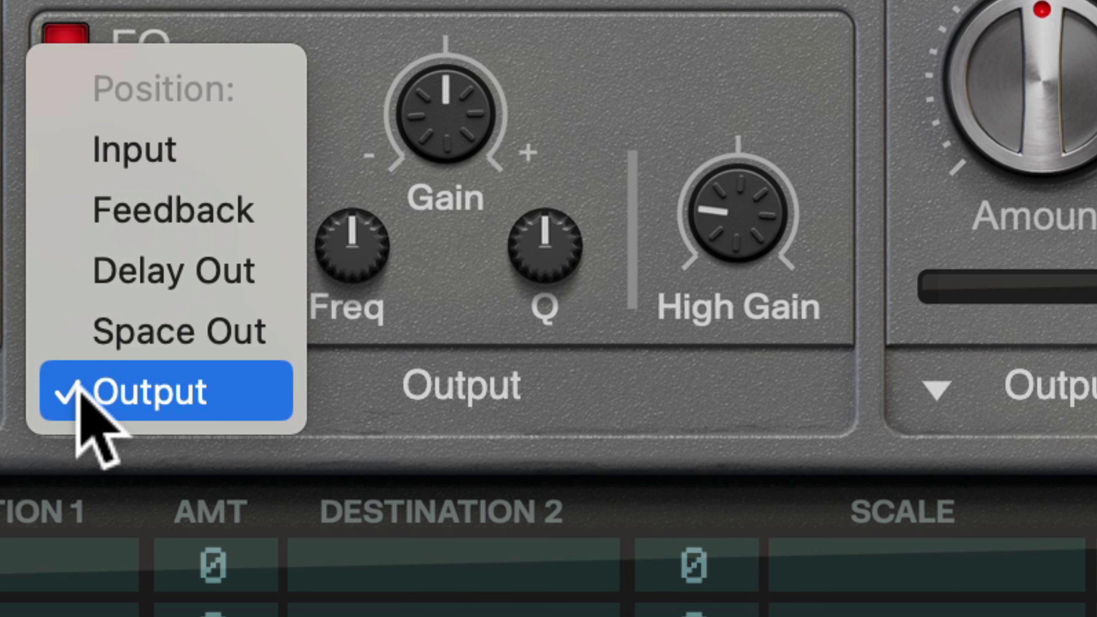
pyautogui.click(74, 159)
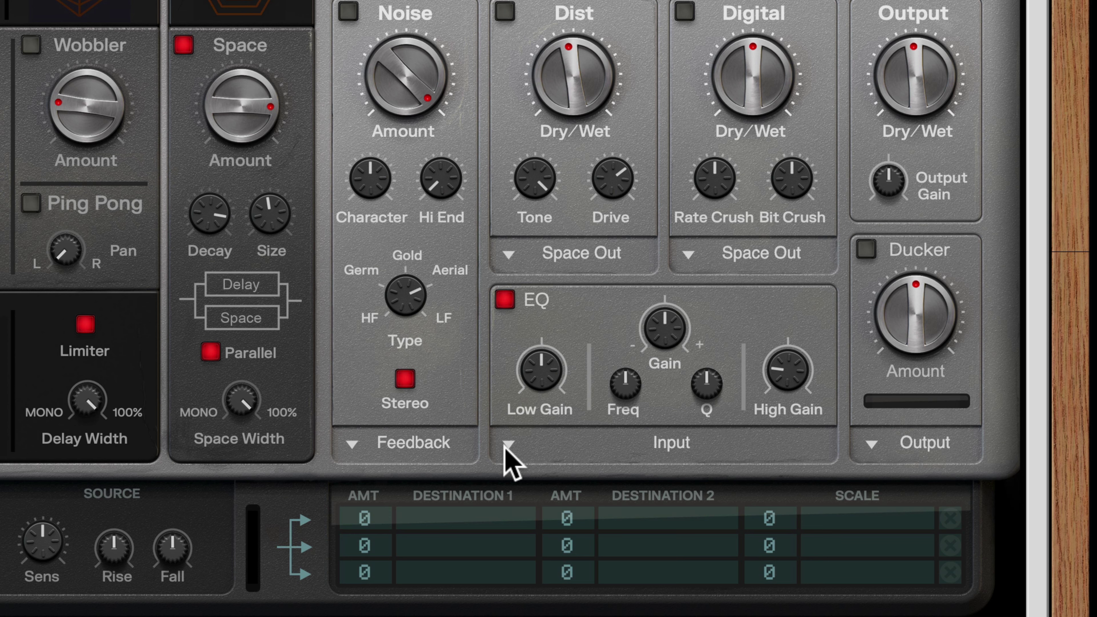
pyautogui.click(507, 444)
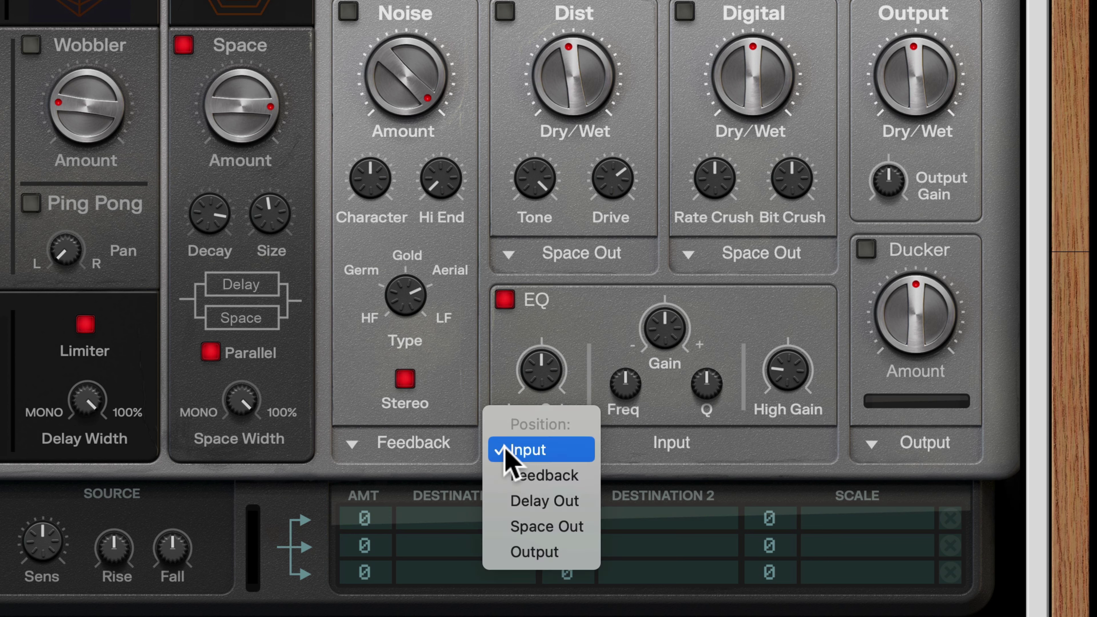
pyautogui.click(510, 552)
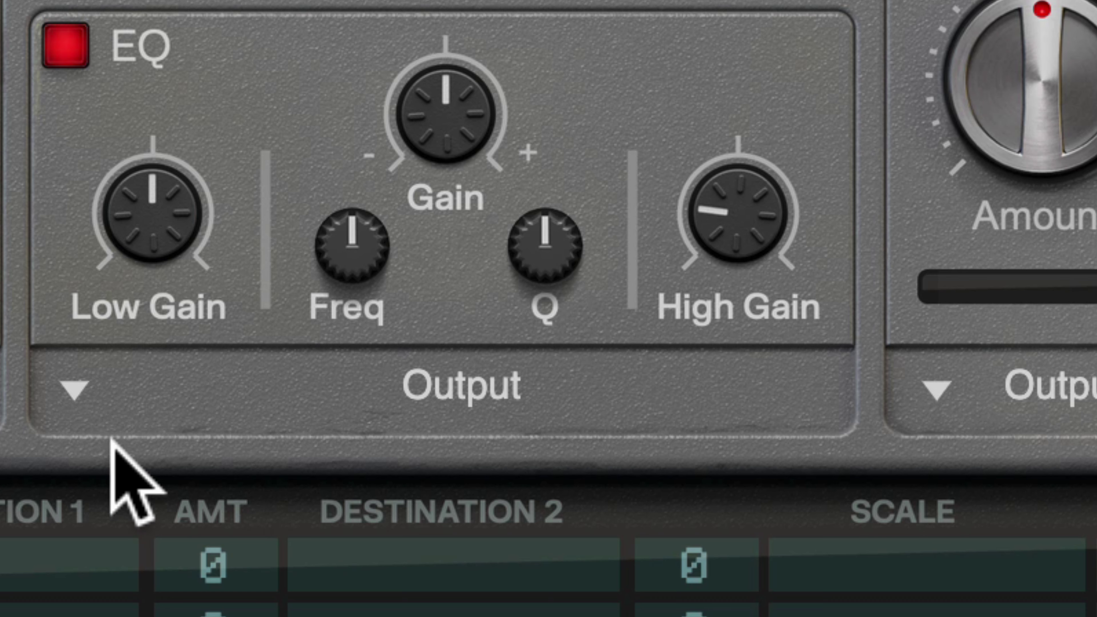
pyautogui.click(508, 446)
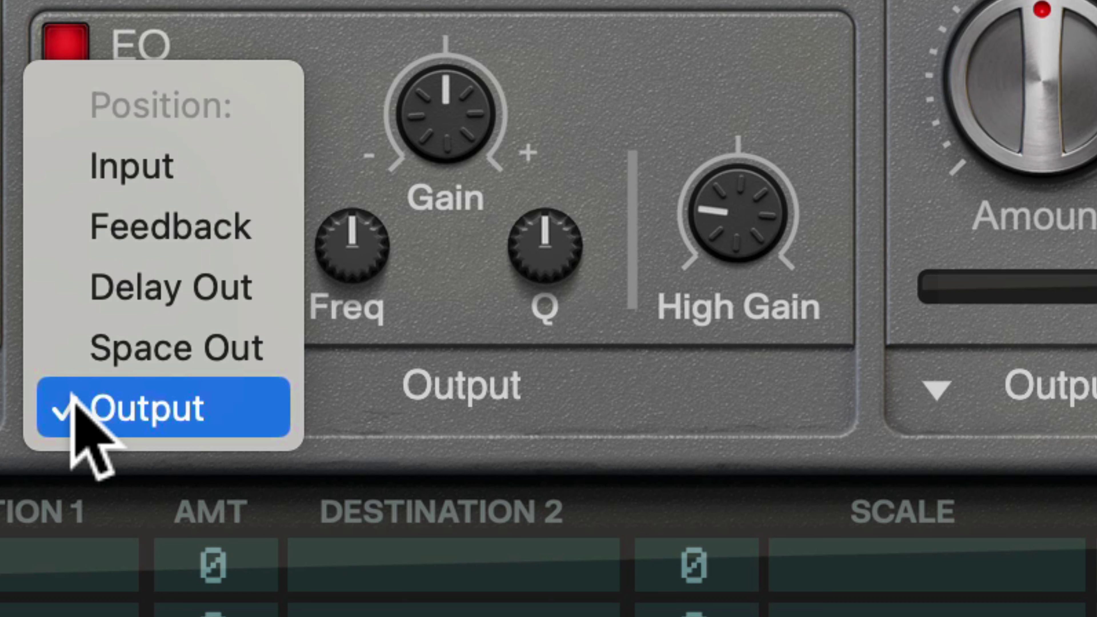
pyautogui.click(56, 303)
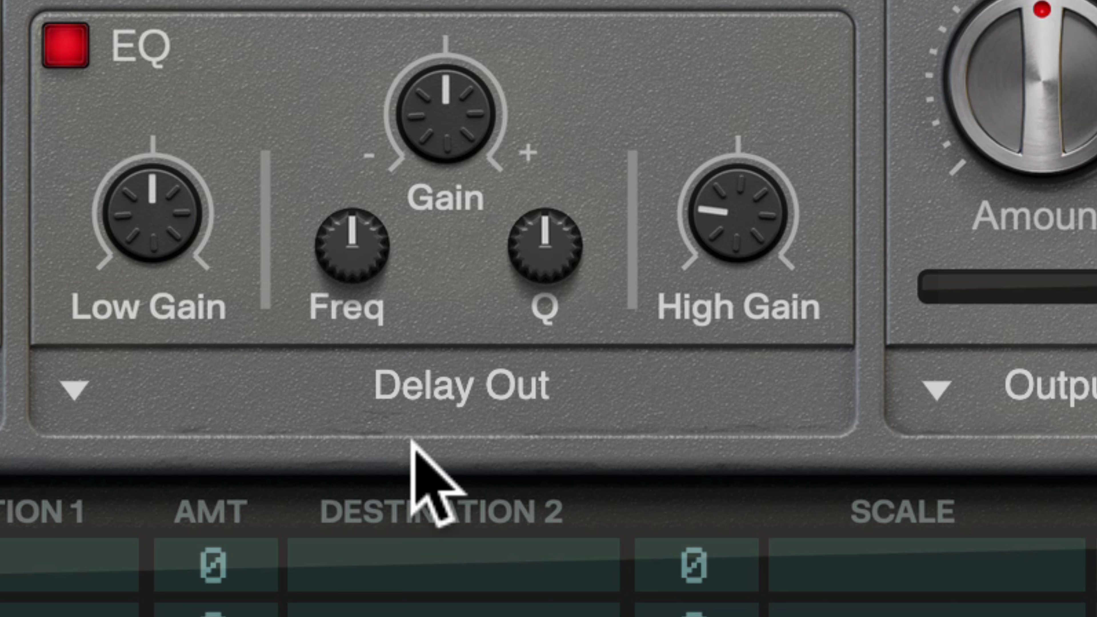
pyautogui.click(514, 447)
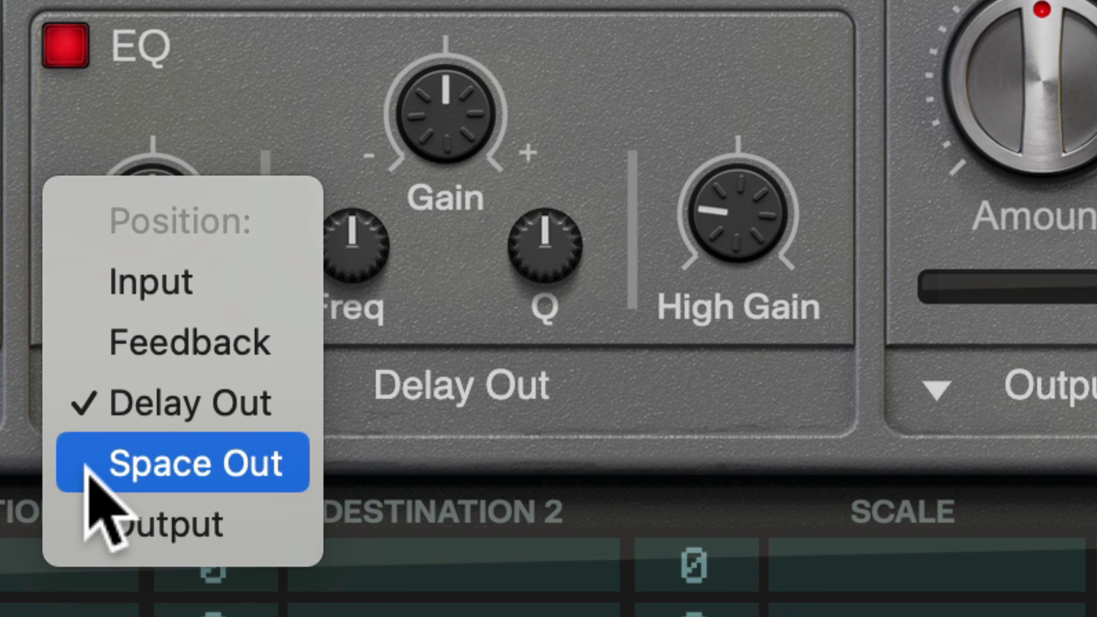
pyautogui.click(85, 463)
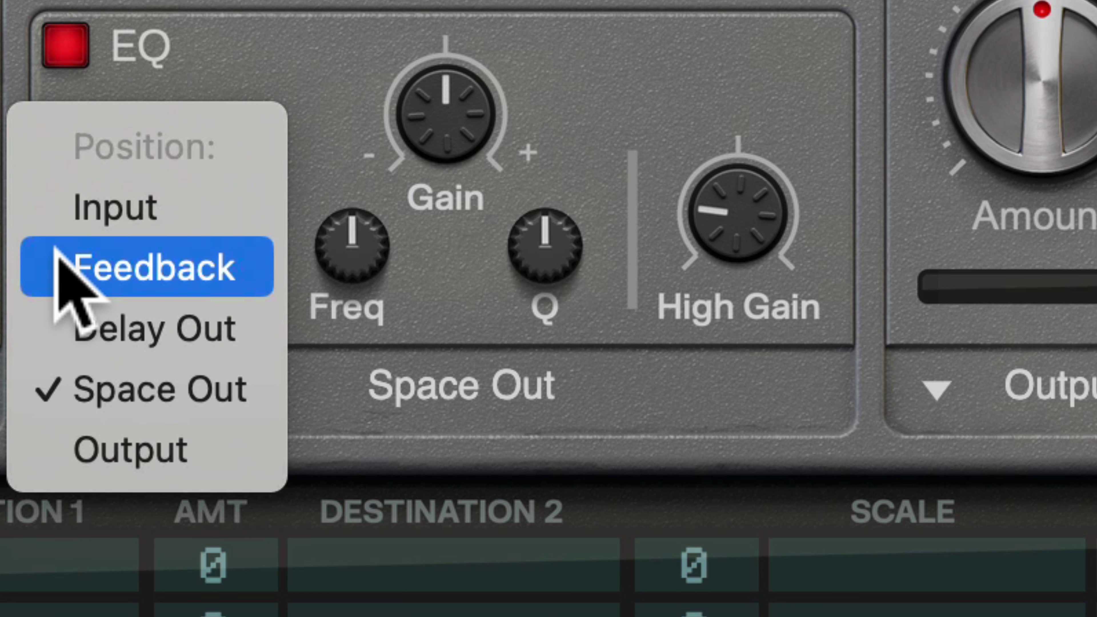
pyautogui.click(61, 263)
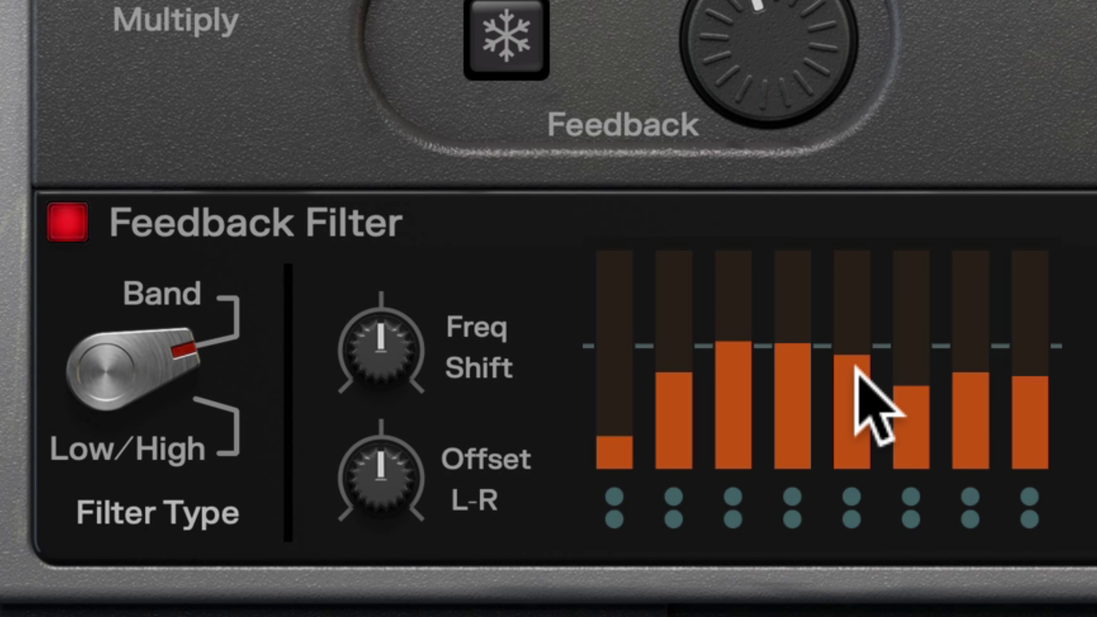
# Step: Push the fifth Feedback Filter band near the top, boost EQ mid Gain, and lower Freq
pyautogui.moveTo(855, 368); pyautogui.dragTo(869, 261)
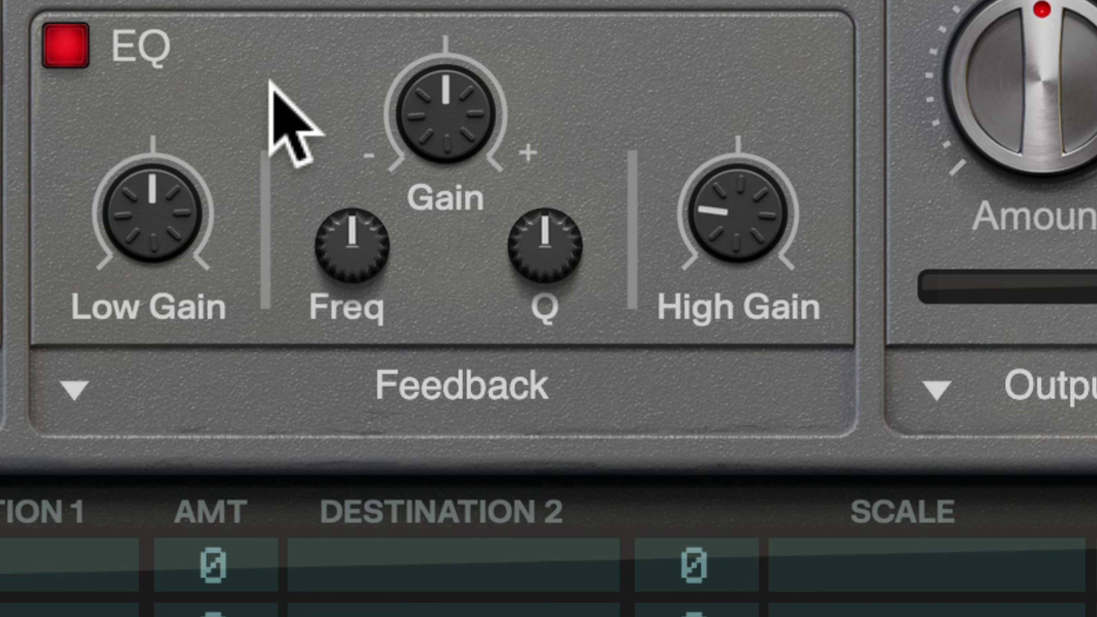
pyautogui.moveTo(432, 166); pyautogui.dragTo(391, 103)
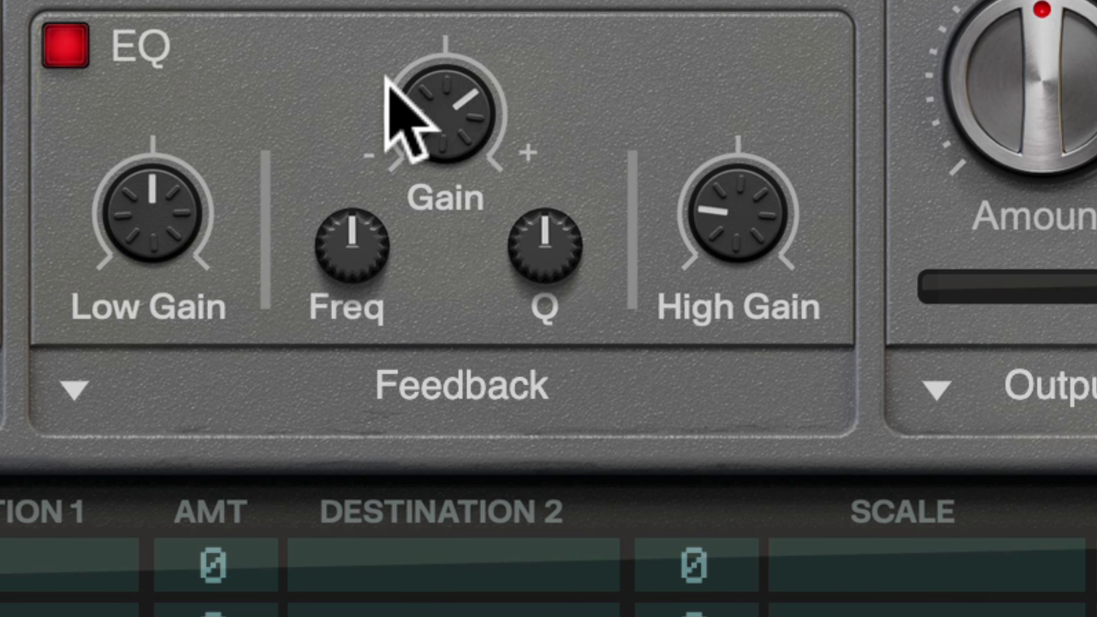
pyautogui.moveTo(363, 214); pyautogui.dragTo(366, 285)
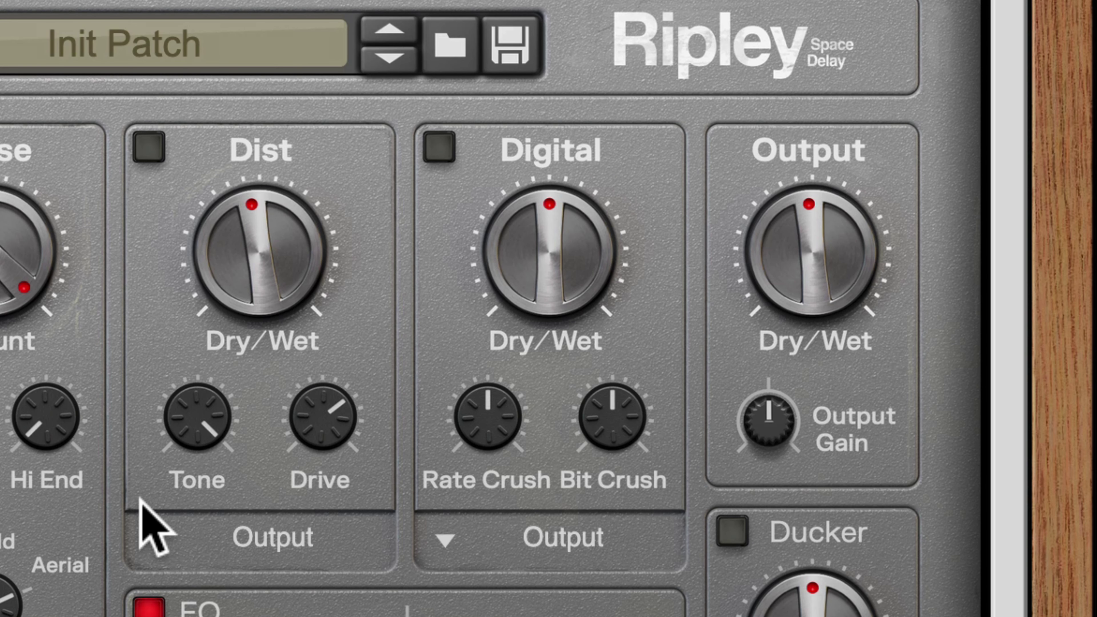
# Step: Keep Dist at Output, enable Digital at Space Out, and raise Bit Crush slightly
pyautogui.click(149, 542)
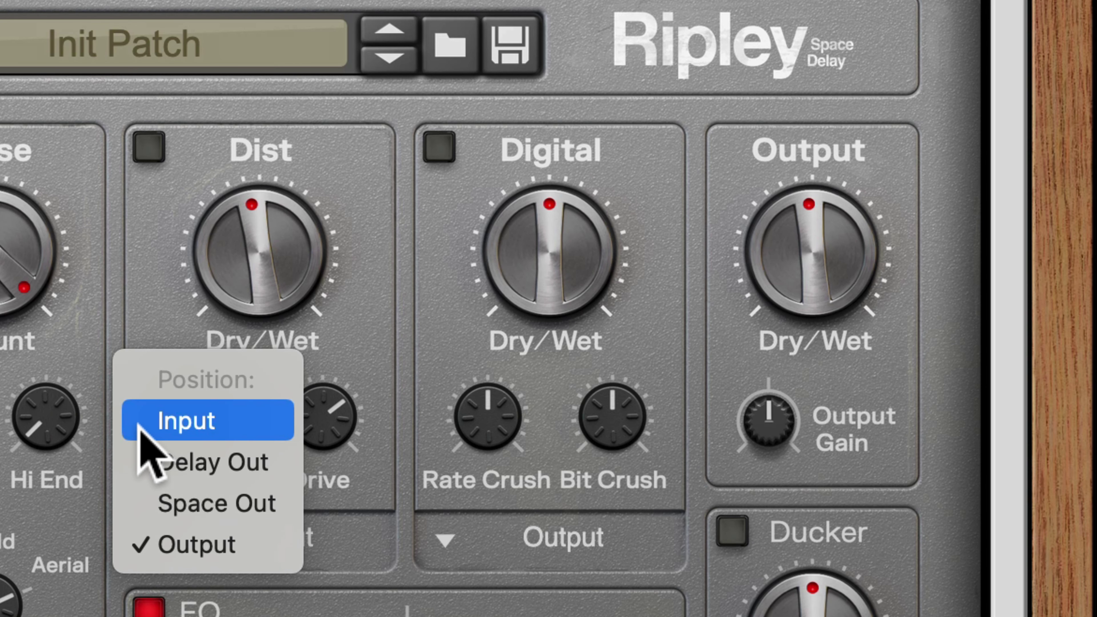
pyautogui.click(133, 539)
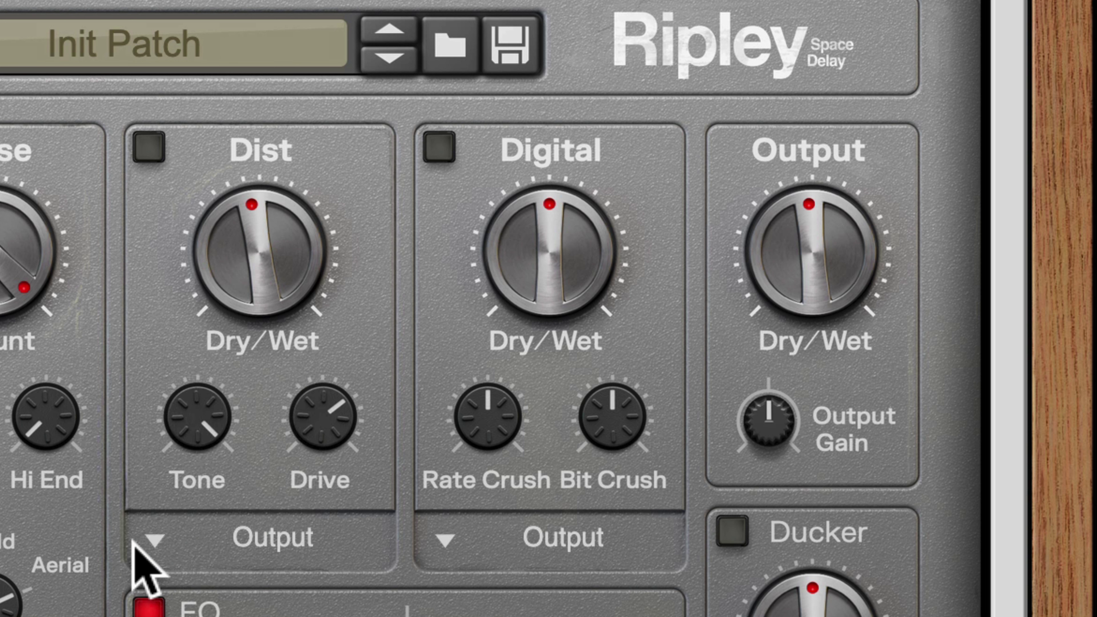
pyautogui.click(439, 149)
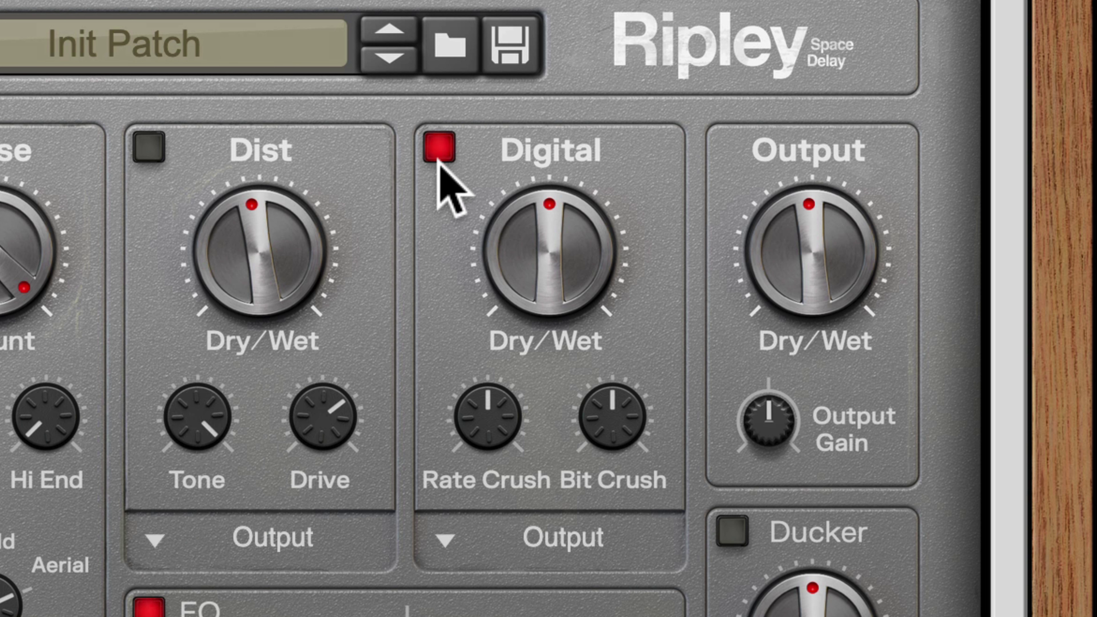
pyautogui.click(426, 528)
pyautogui.click(448, 498)
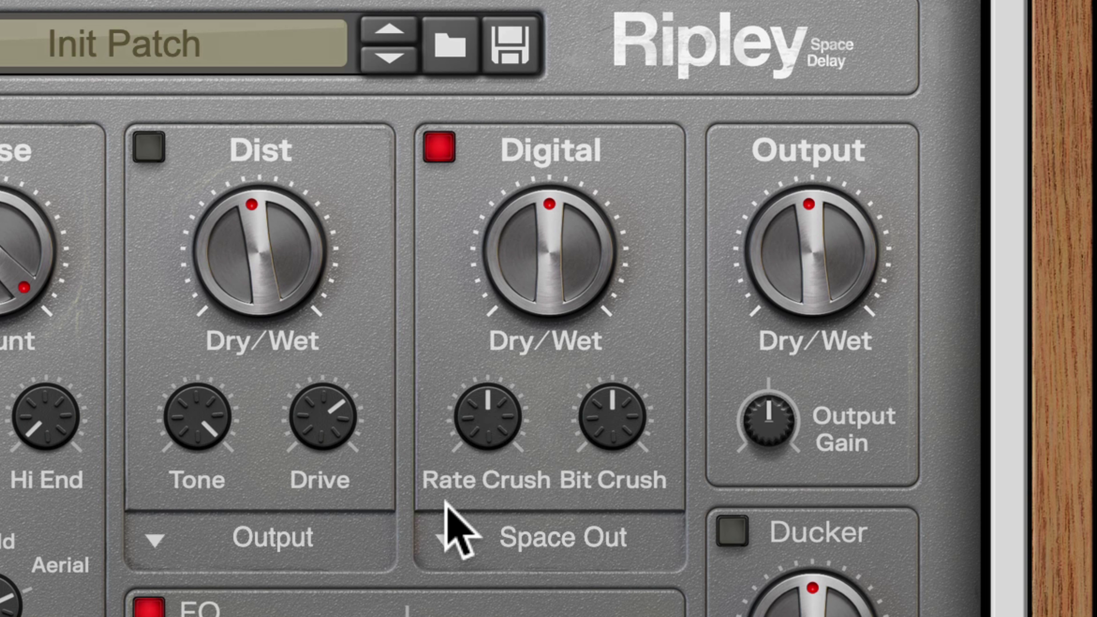
pyautogui.moveTo(594, 418); pyautogui.dragTo(595, 412)
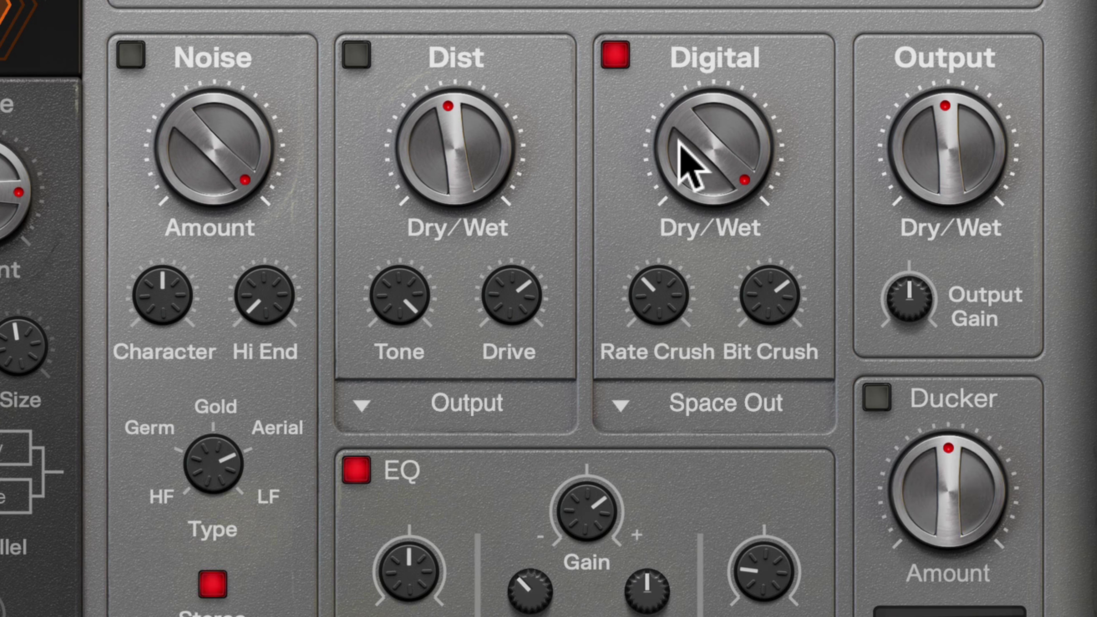
# Step: Bring the Digital Dry/Wet to about halfway and switch the Delay section back on
pyautogui.moveTo(679, 141); pyautogui.dragTo(687, 208)
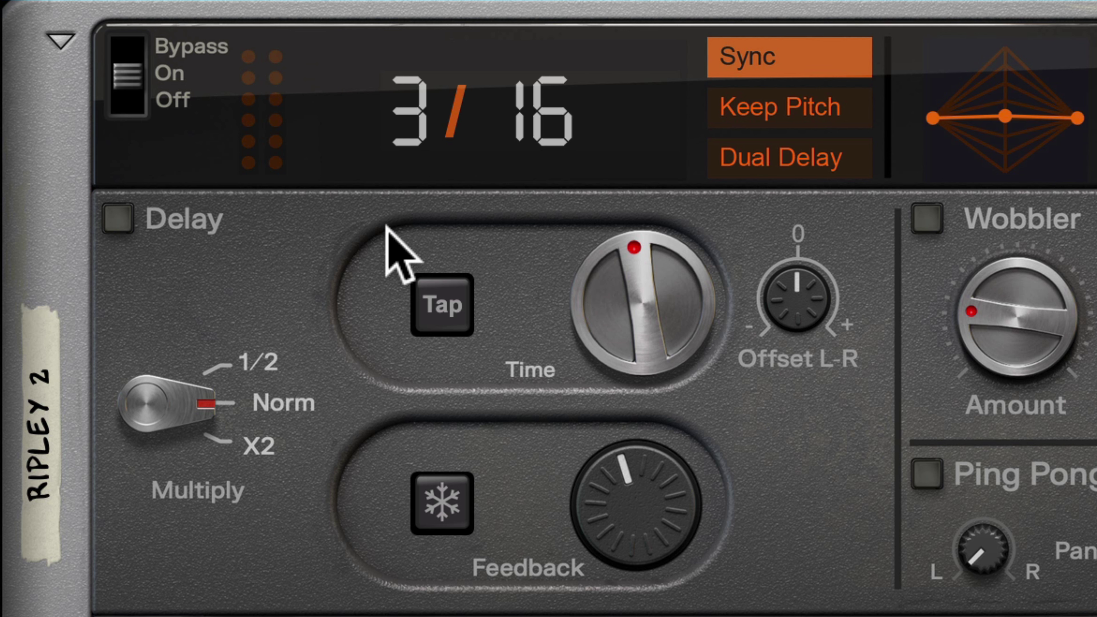
pyautogui.click(117, 220)
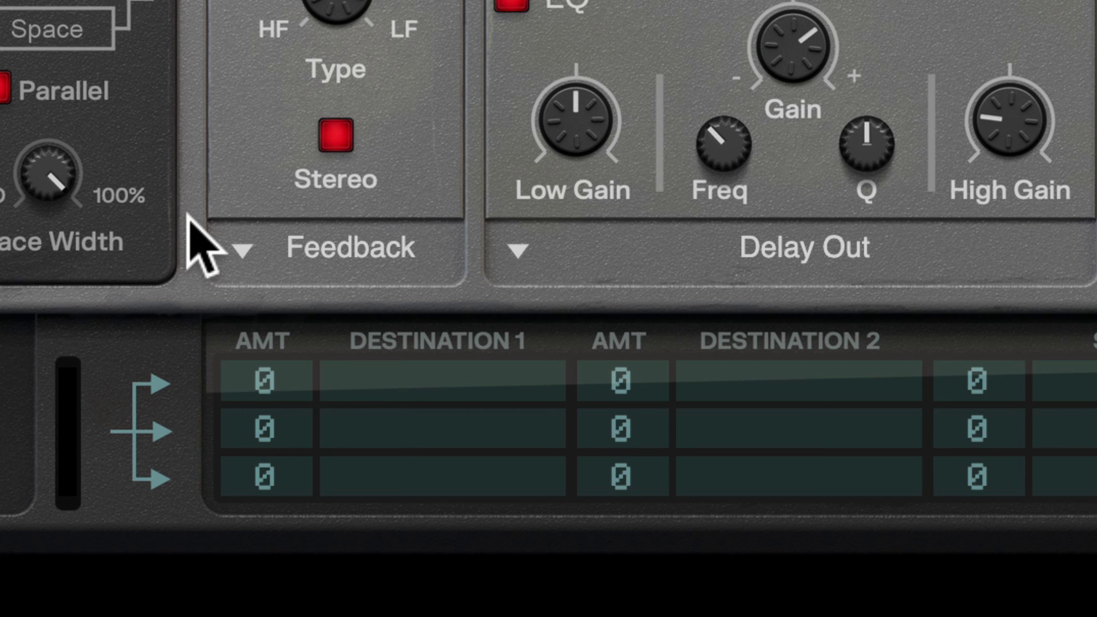
pyautogui.click(625, 359)
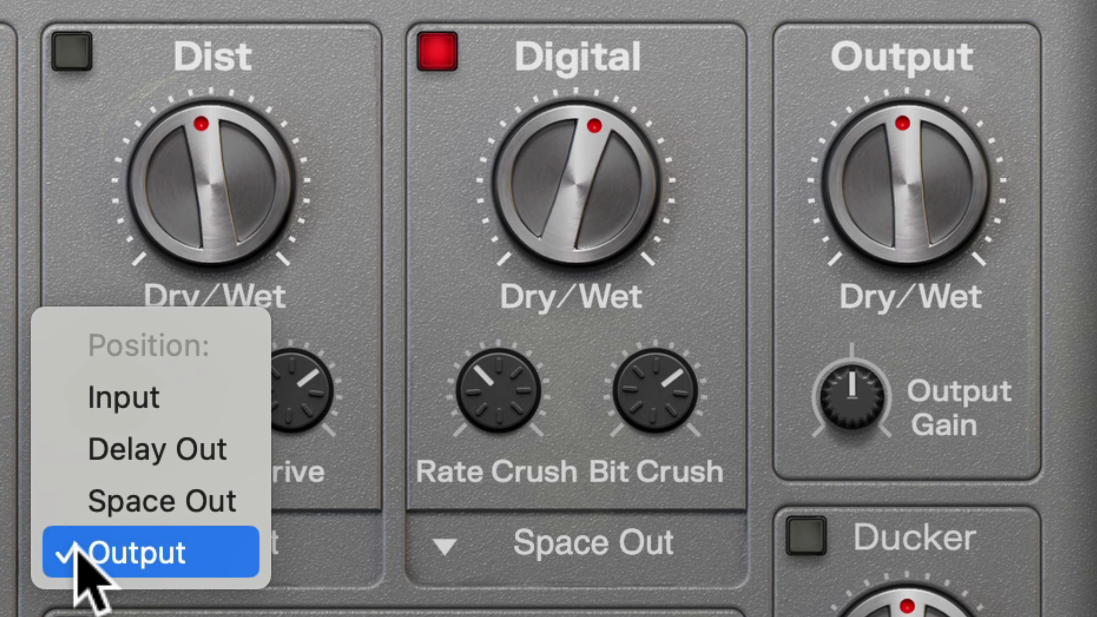
pyautogui.click(85, 584)
pyautogui.click(769, 525)
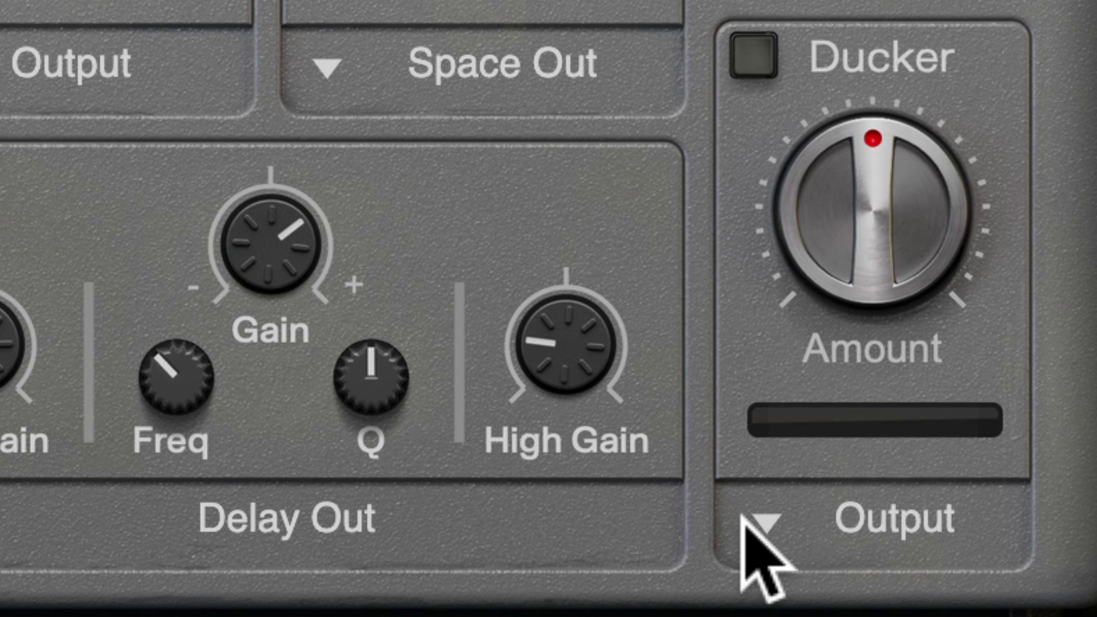
pyautogui.click(763, 510)
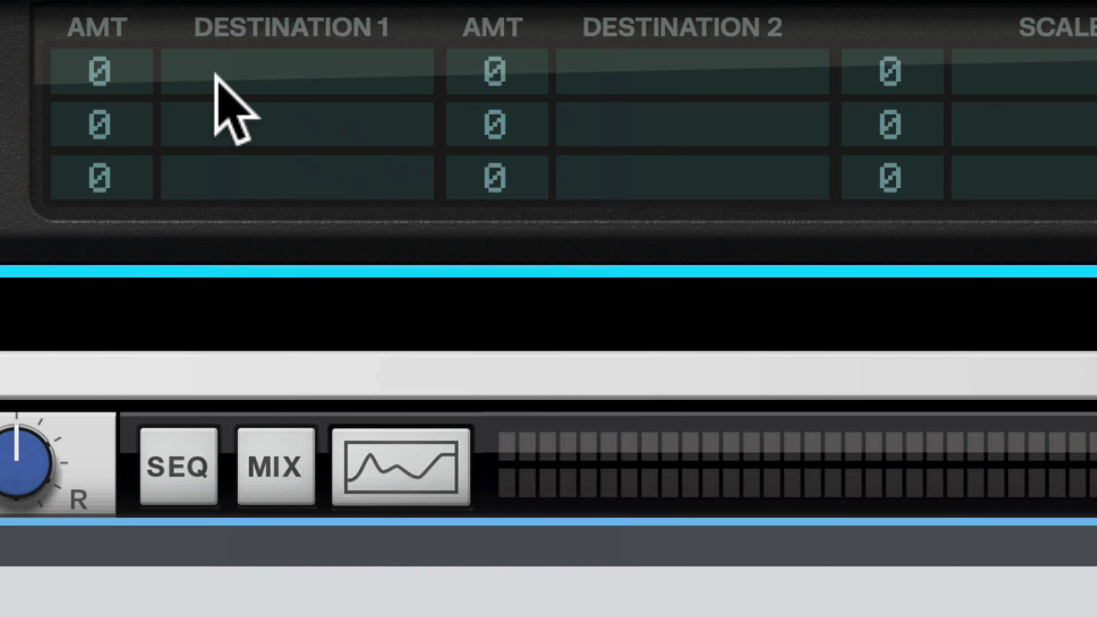
# Step: Assign Noise Stereo as the first modulation slot's target and show the modulation matrix
pyautogui.click(216, 74)
pyautogui.moveTo(265, 330)
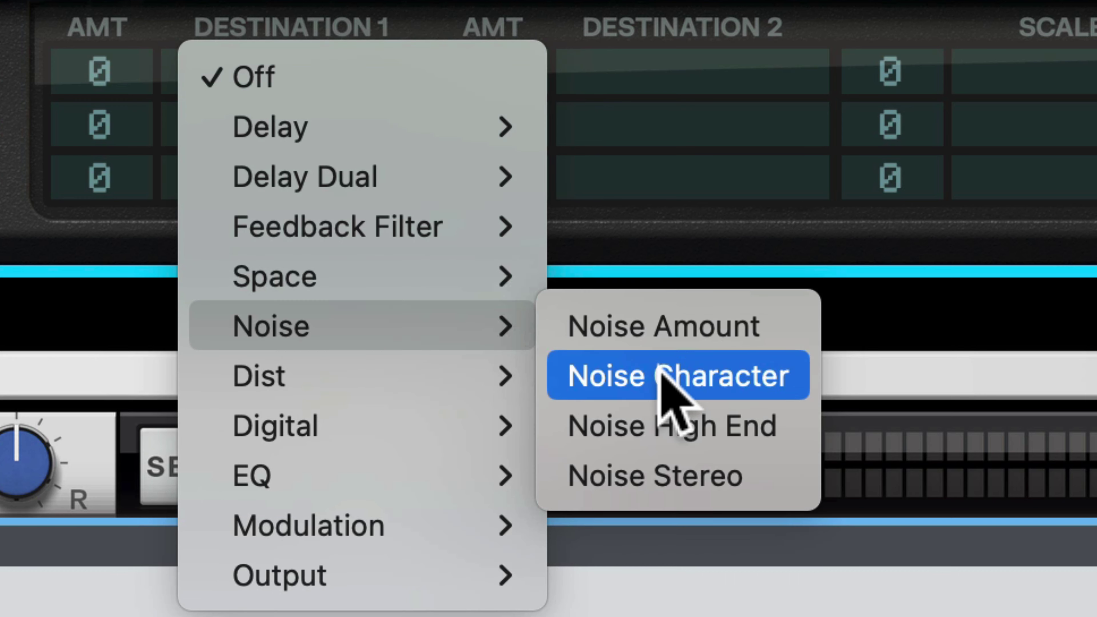
pyautogui.click(657, 473)
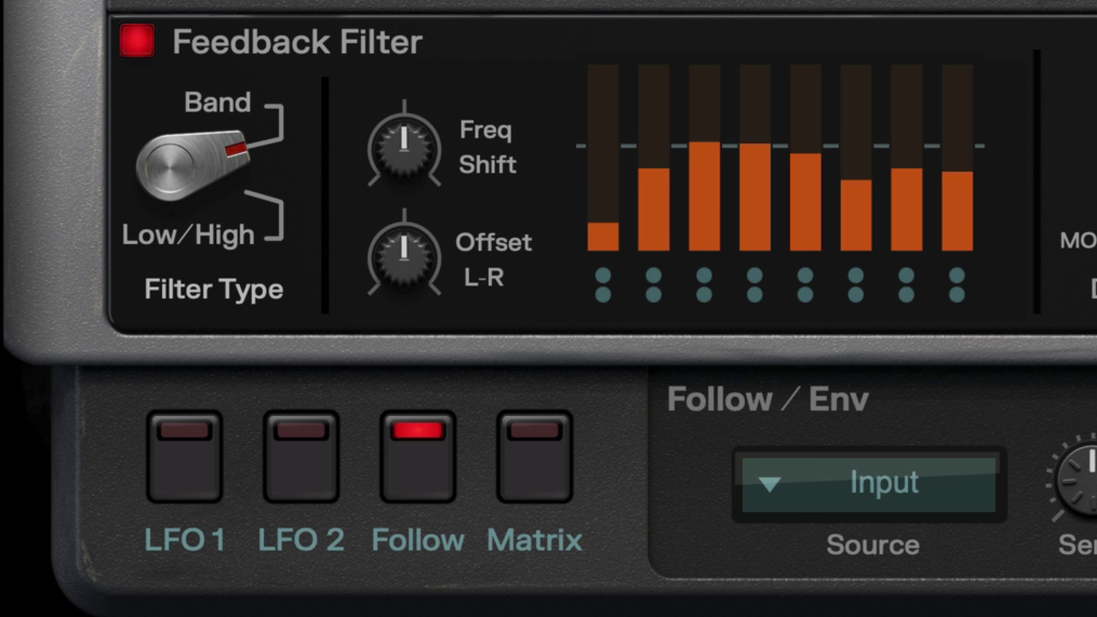
pyautogui.click(538, 476)
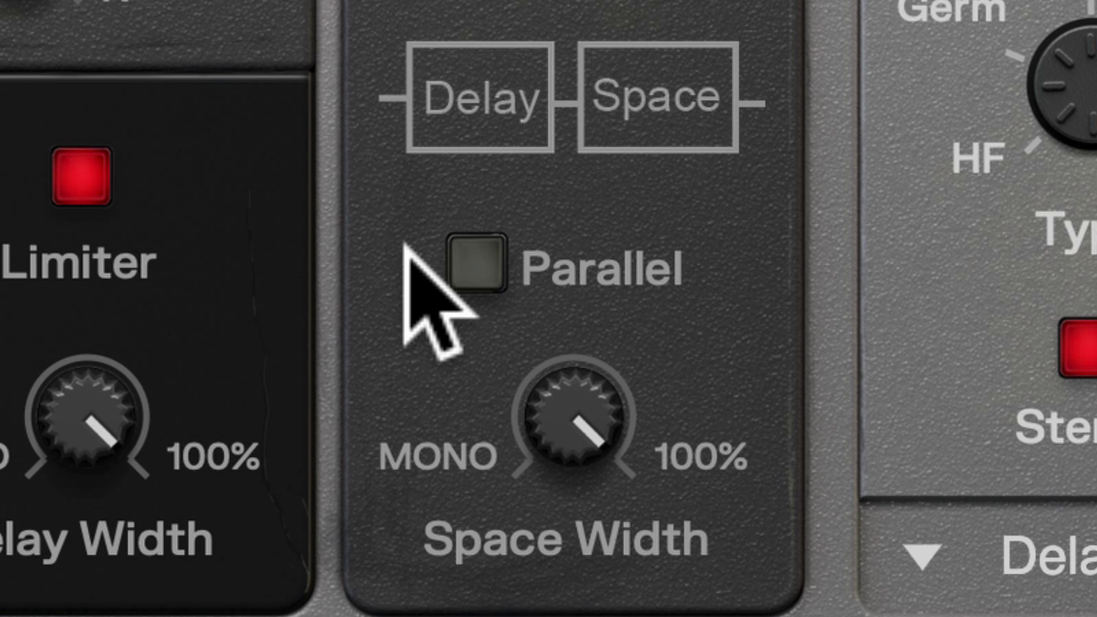
# Step: Run Delay and Space in parallel, set Noise Type to Aerial, and keep Digital at Space Out
pyautogui.click(497, 281)
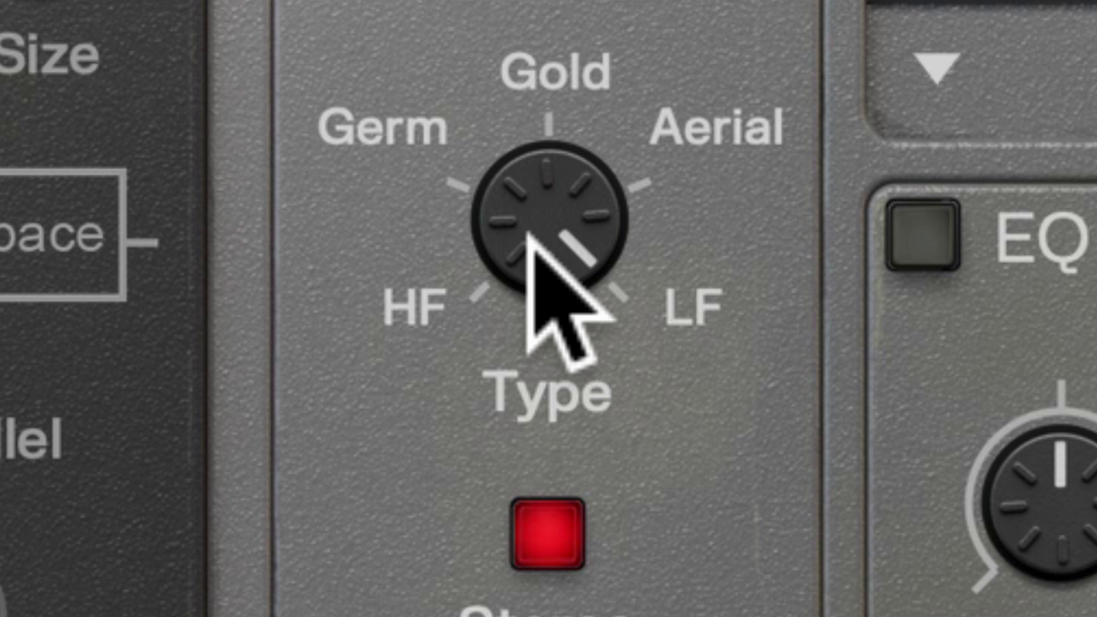
pyautogui.moveTo(529, 238); pyautogui.dragTo(523, 353)
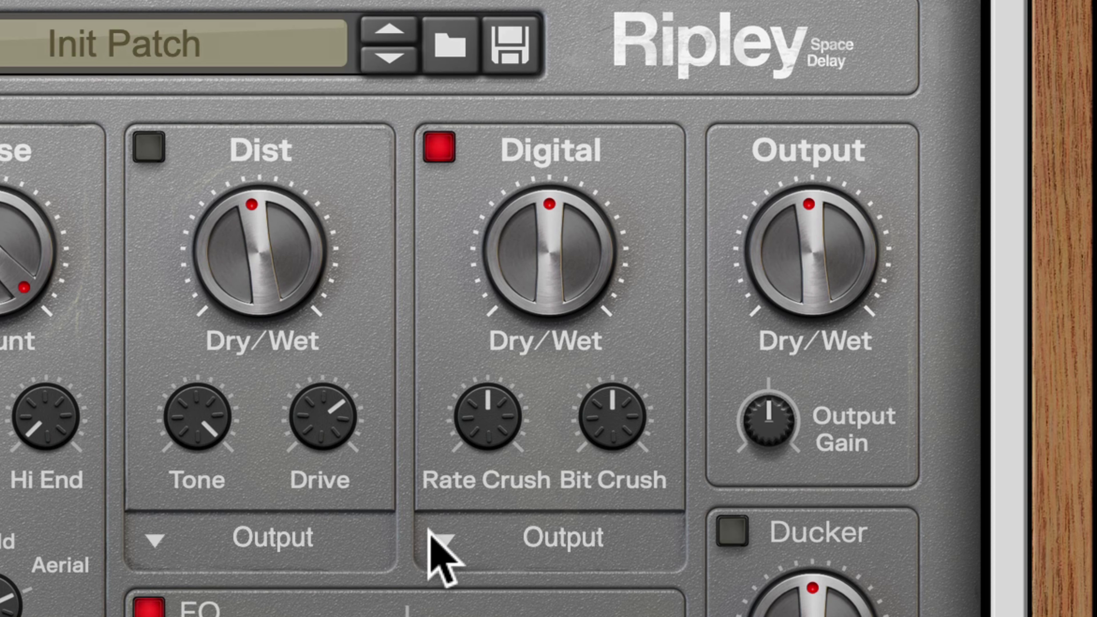
pyautogui.click(432, 546)
pyautogui.click(446, 502)
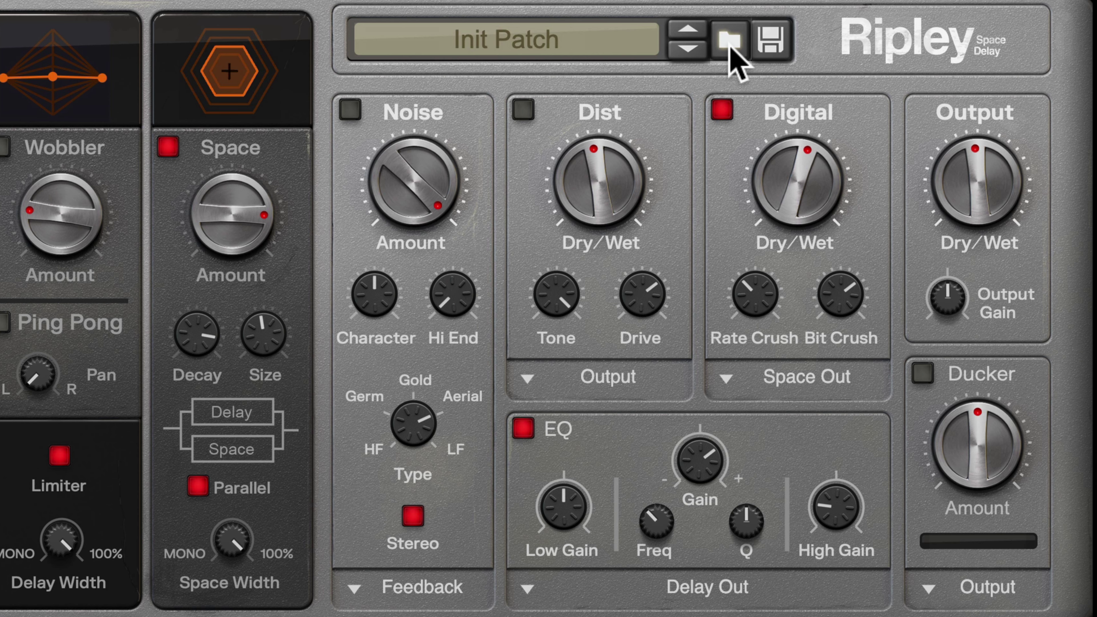
pyautogui.click(730, 41)
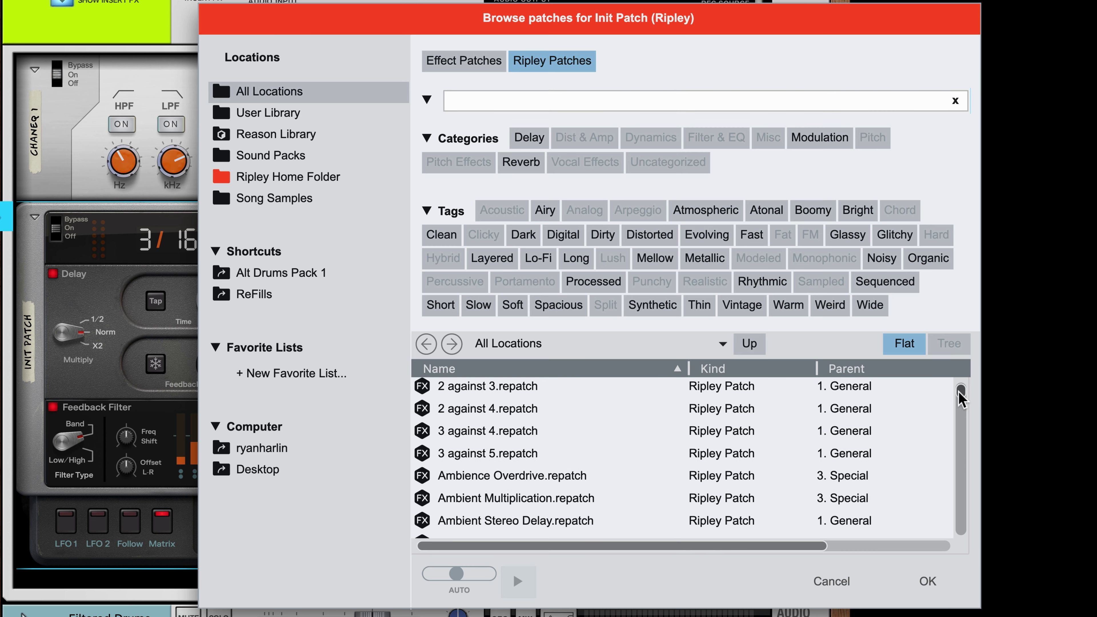
pyautogui.moveTo(961, 395); pyautogui.dragTo(962, 414)
pyautogui.click(472, 464)
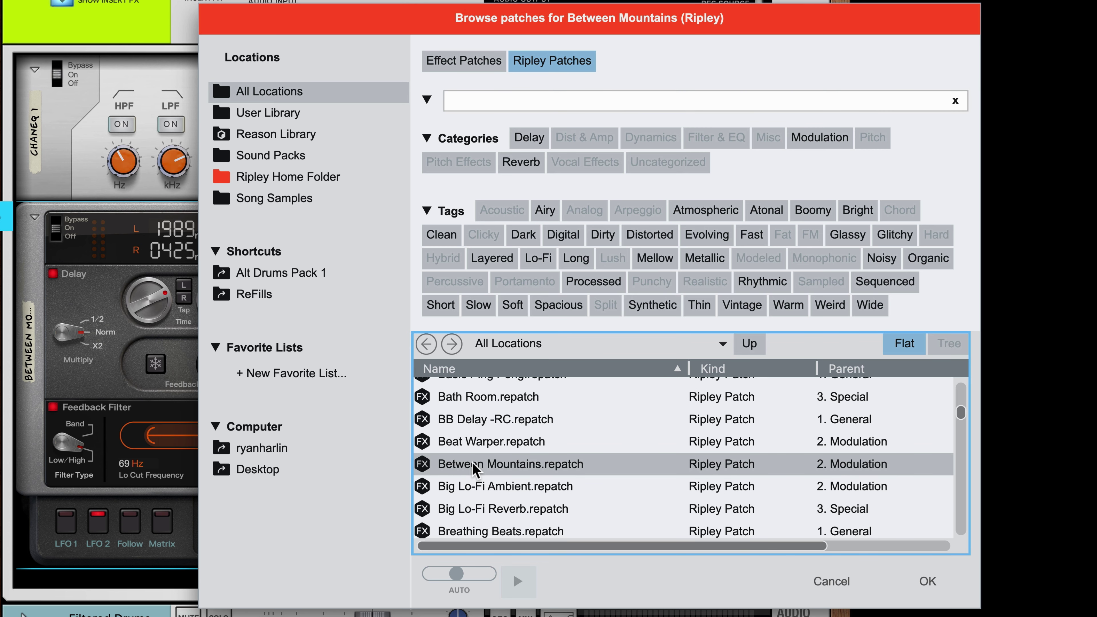